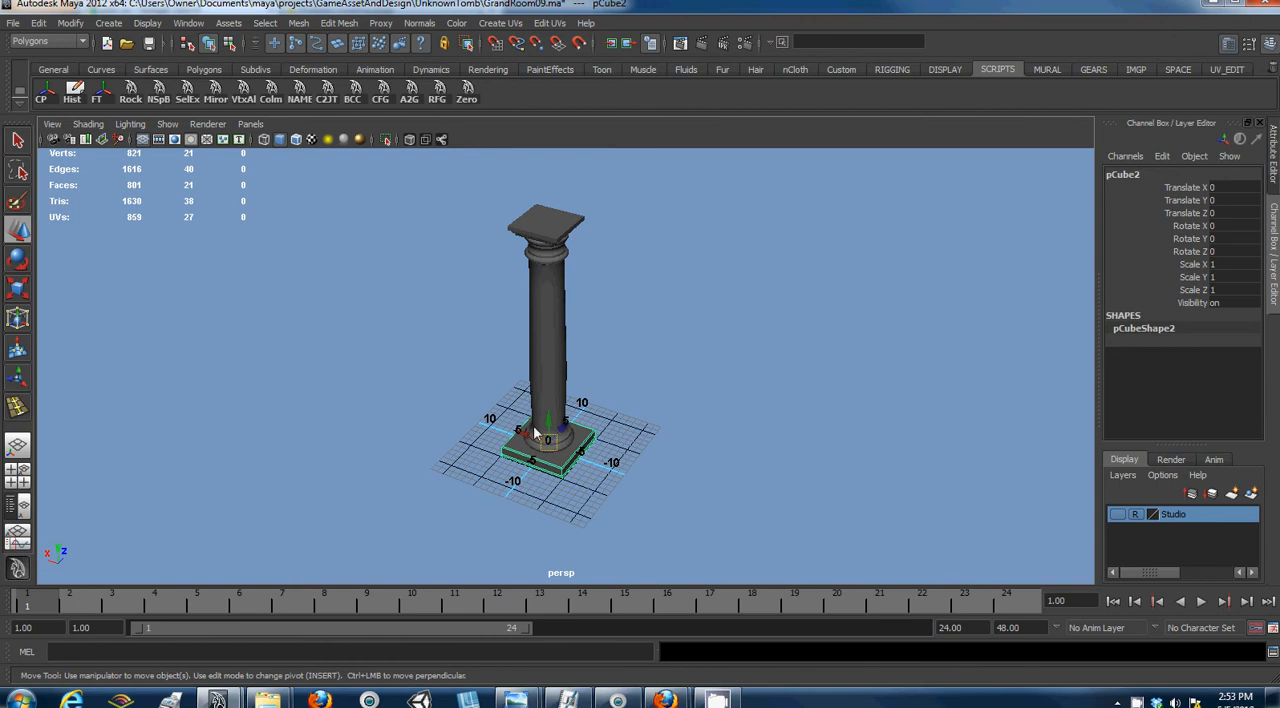
- Examine the column and its square base from several angles and distances
scroll(726, 324, up, 3)
alt+middle_drag(659, 351, 512, 284)
scroll(509, 286, up, 2)
scroll(509, 286, up, 1)
alt+drag(509, 286, 545, 372)
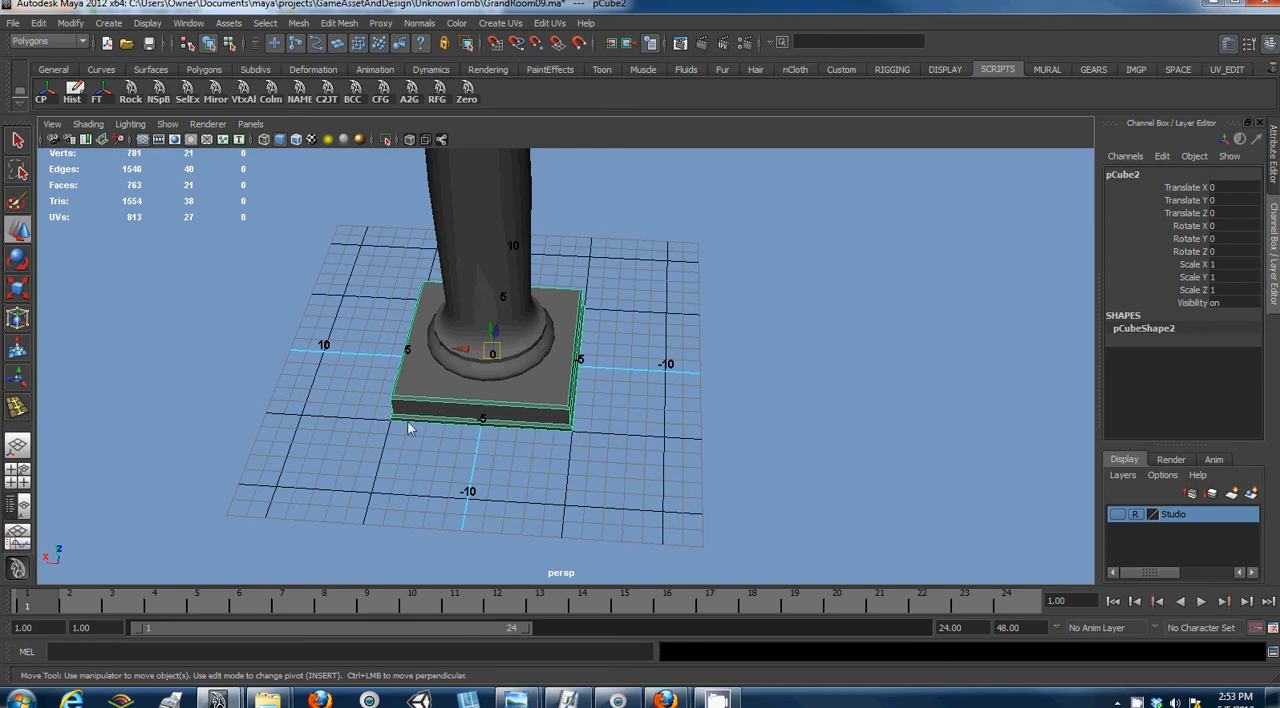
scroll(507, 385, down, 3)
alt+drag(466, 417, 507, 343)
alt+middle_drag(507, 343, 474, 432)
scroll(474, 432, down, 3)
alt+middle_drag(490, 370, 490, 427)
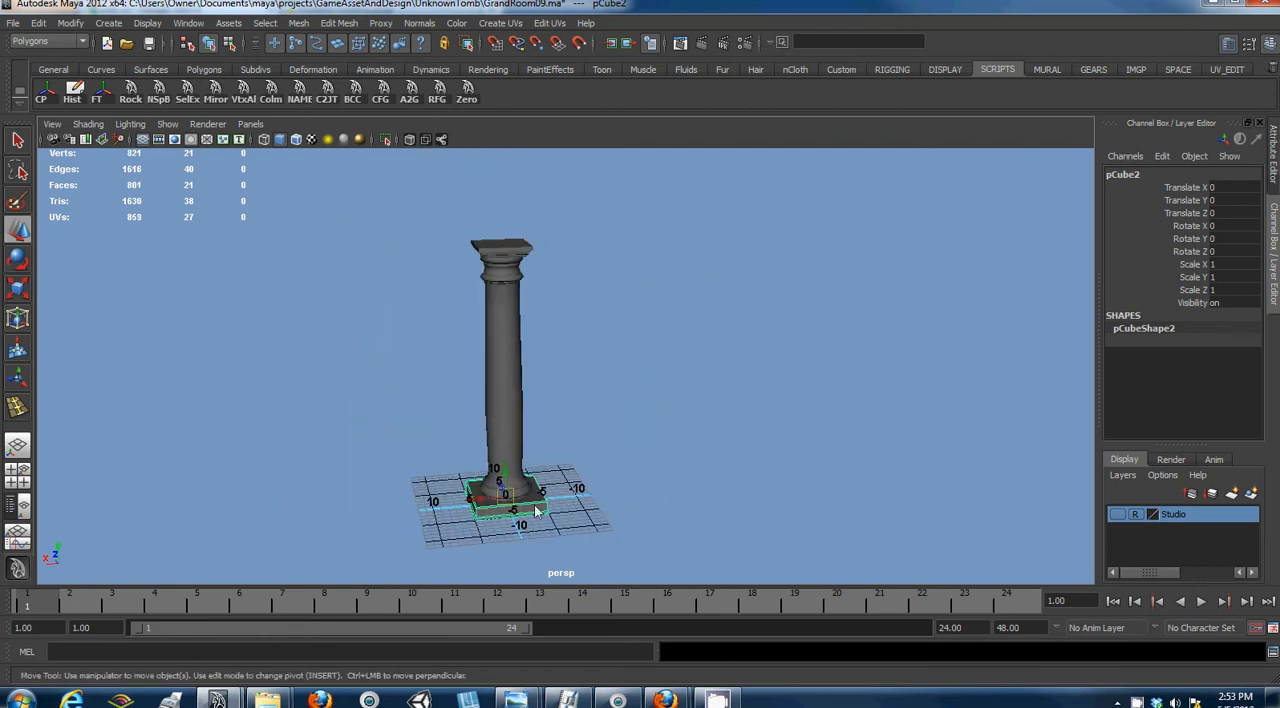
- Select the whole column group and move it along X to about 7.6
alt+drag(593, 435, 566, 470)
drag(480, 485, 353, 494)
key(ctrl+z)
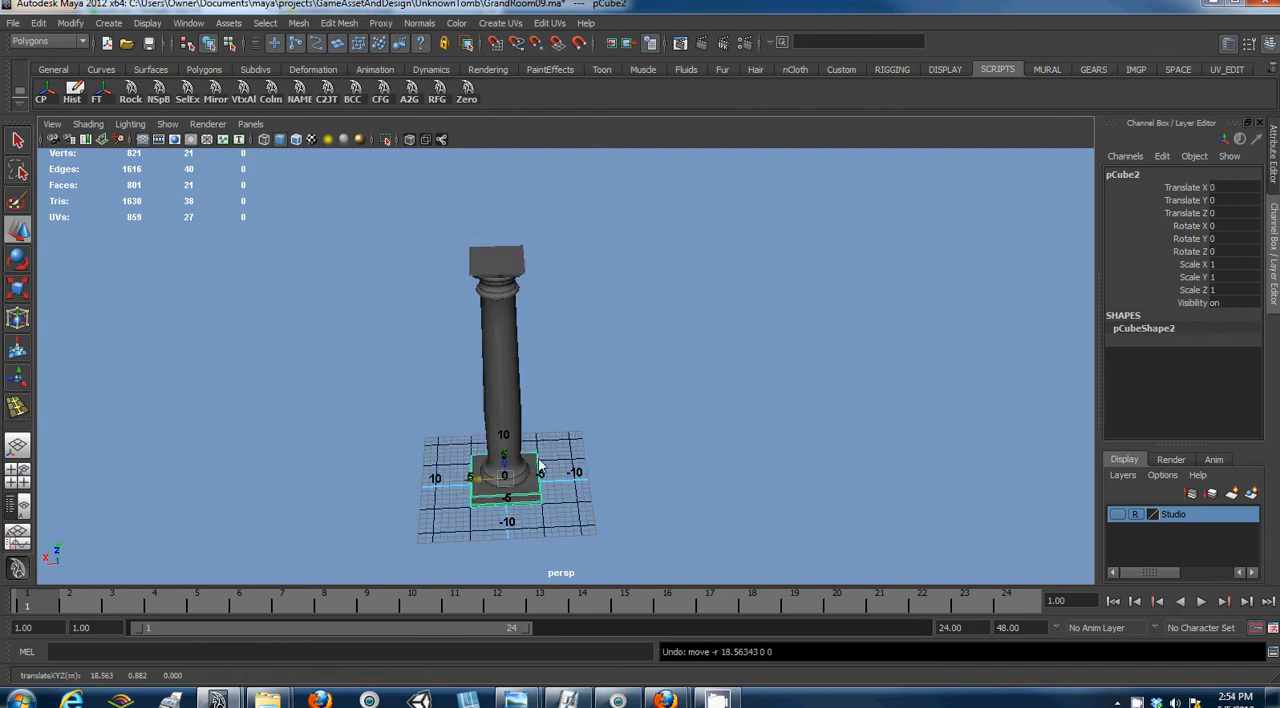
key(Up)
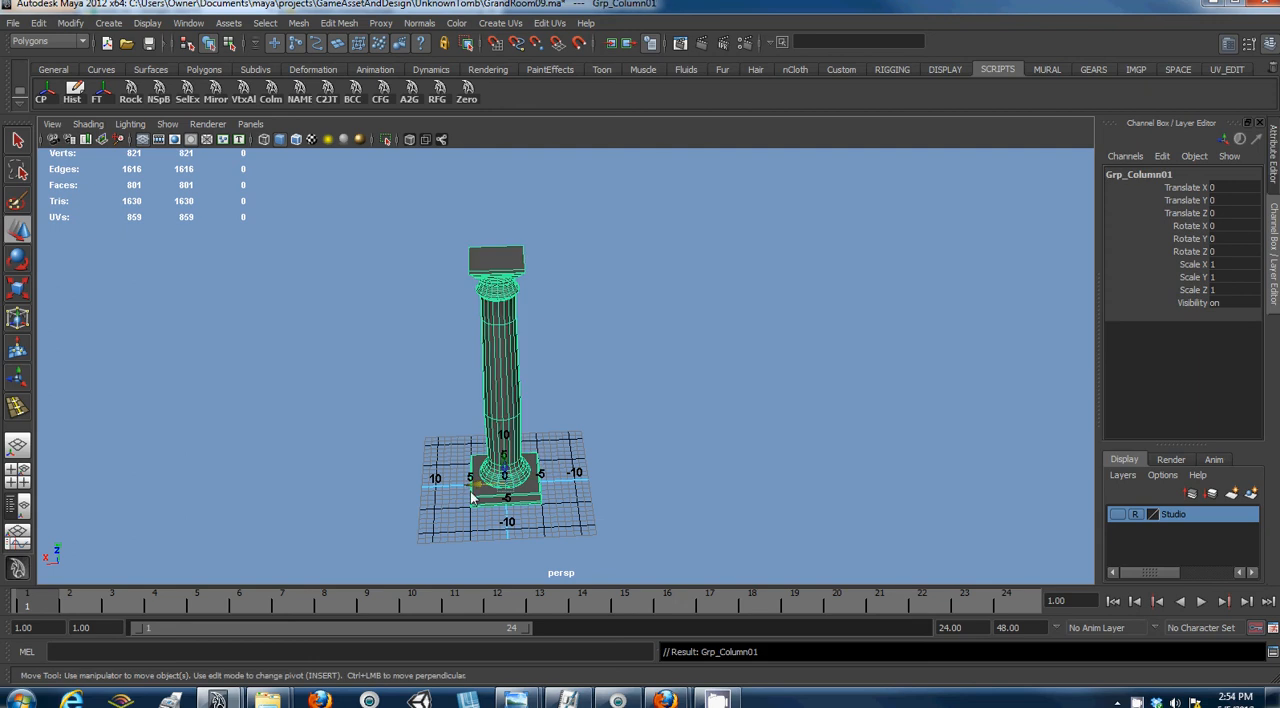
drag(478, 490, 444, 502)
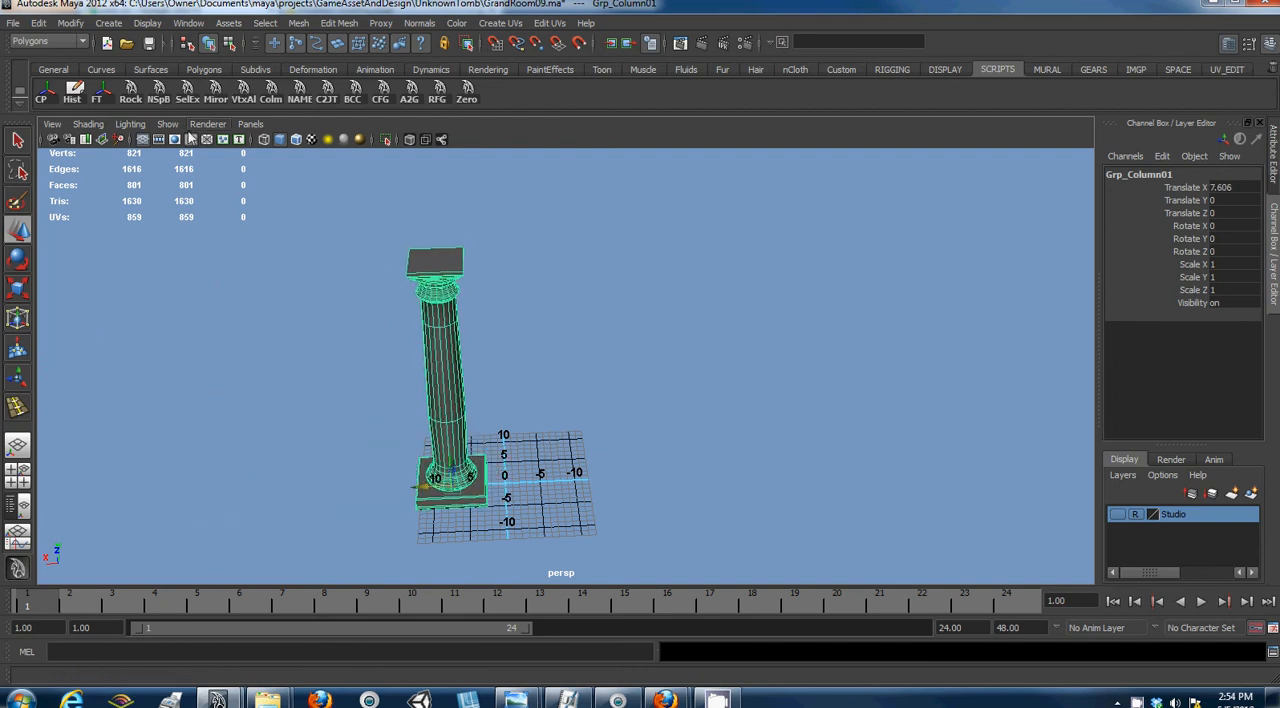
- Show the hidden ring-shaped steps in the scene
click(103, 70)
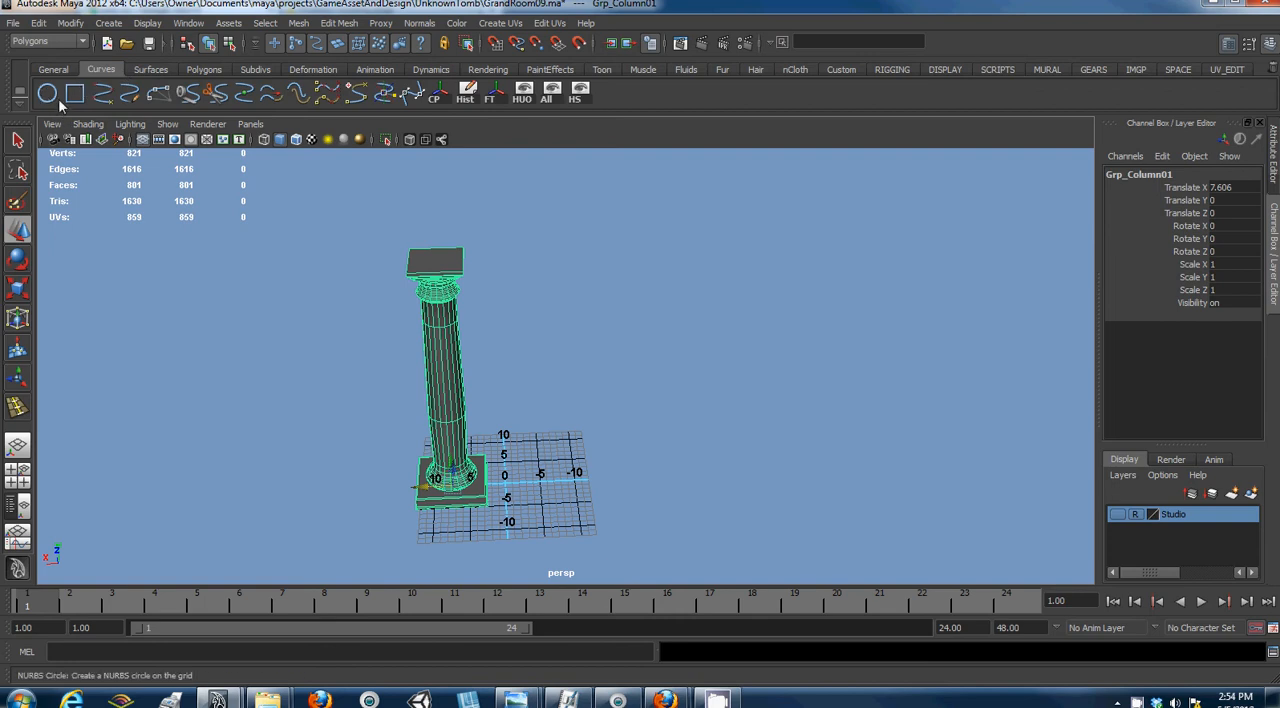
click(147, 23)
mouse_move(167, 110)
click(302, 163)
click(506, 487)
key(r)
drag(507, 487, 824, 394)
drag(504, 505, 710, 470)
key(ctrl+z)
key(ctrl+z)
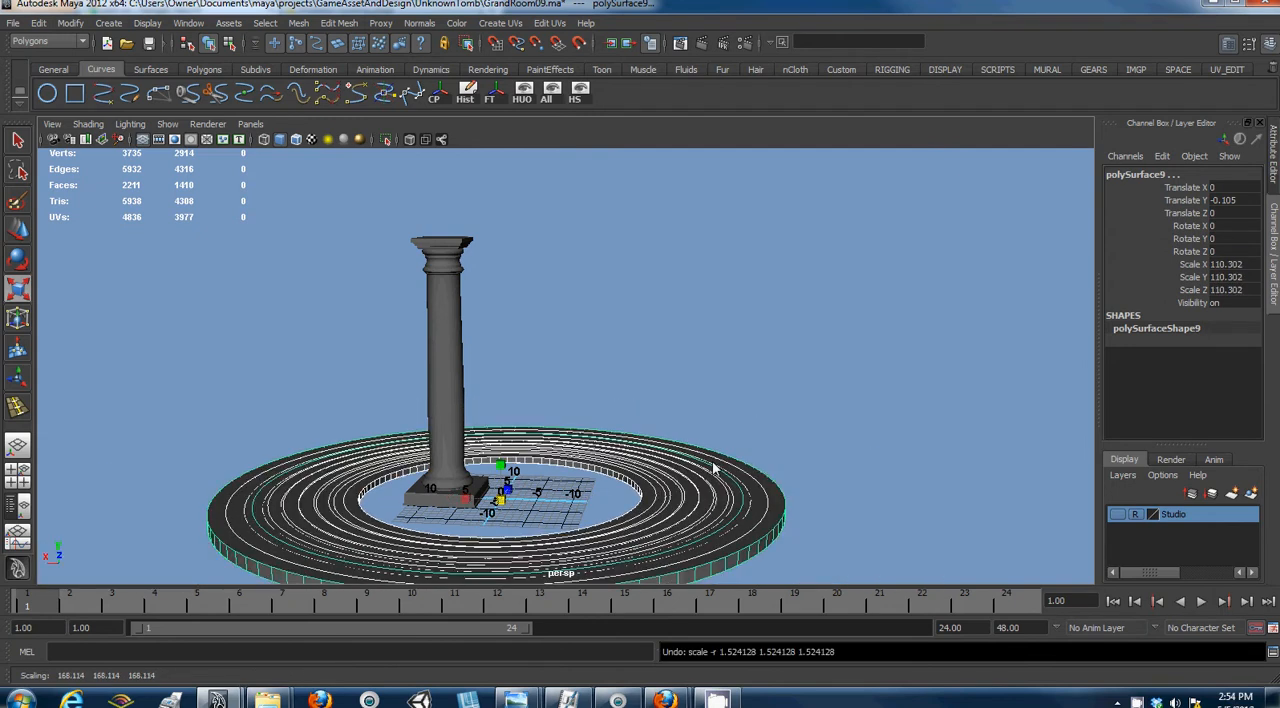
key(f)
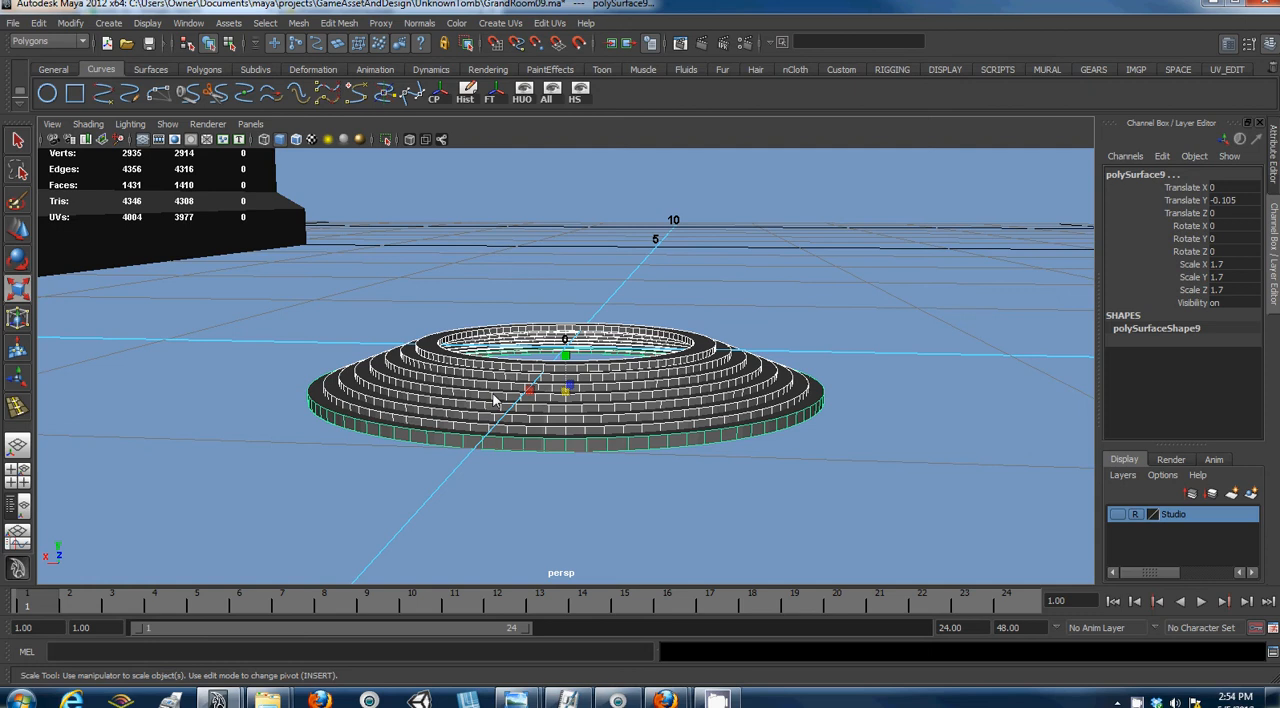
key(ctrl+g)
drag(565, 347, 540, 362)
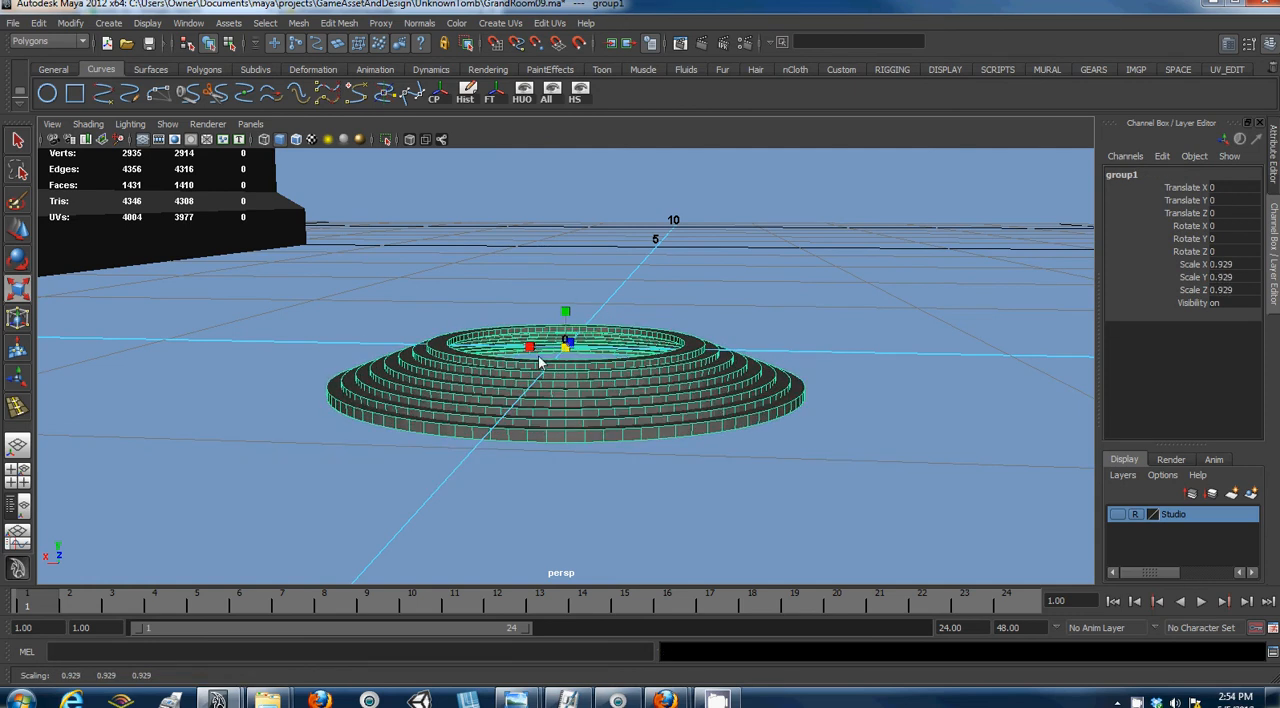
key(ctrl+z)
key(ctrl+z)
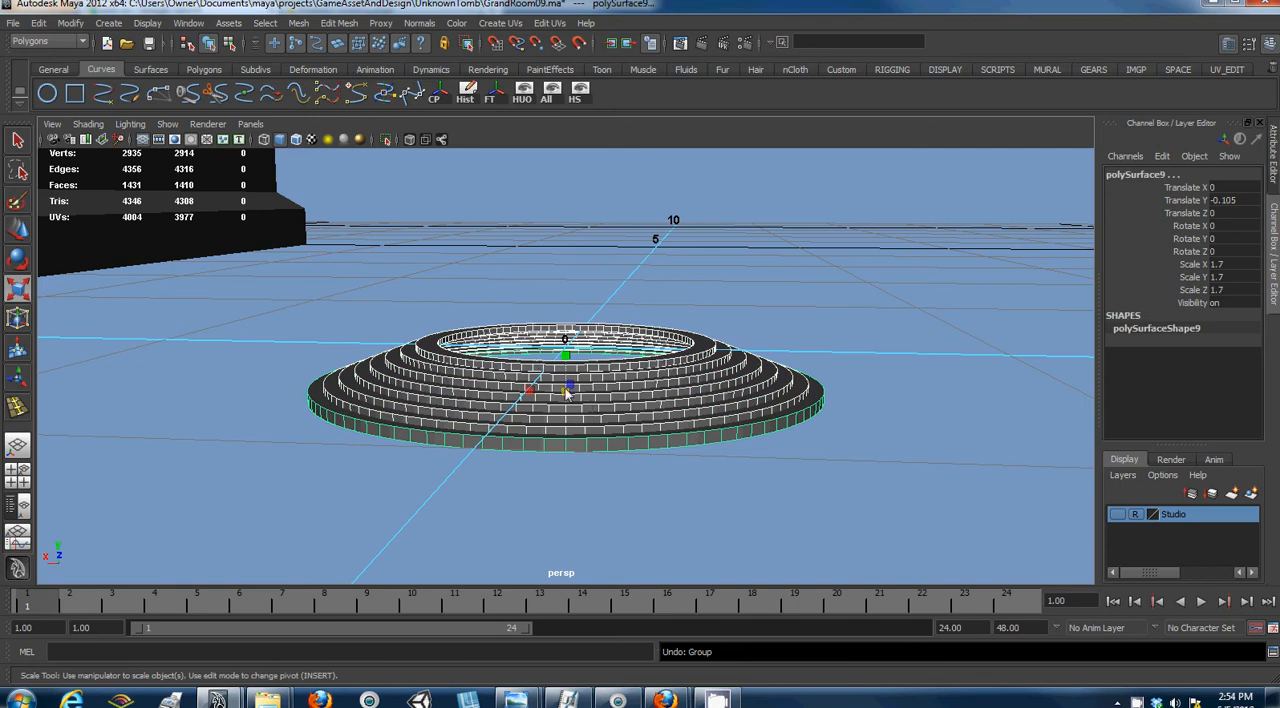
drag(564, 400, 790, 328)
key(ctrl+z)
- Group the ring-shaped step pieces and uniformly scale the group up until it is far wider than the column
key(ctrl+g)
drag(565, 349, 755, 338)
key(ctrl+z)
scroll(651, 276, down, 3)
scroll(651, 276, down, 5)
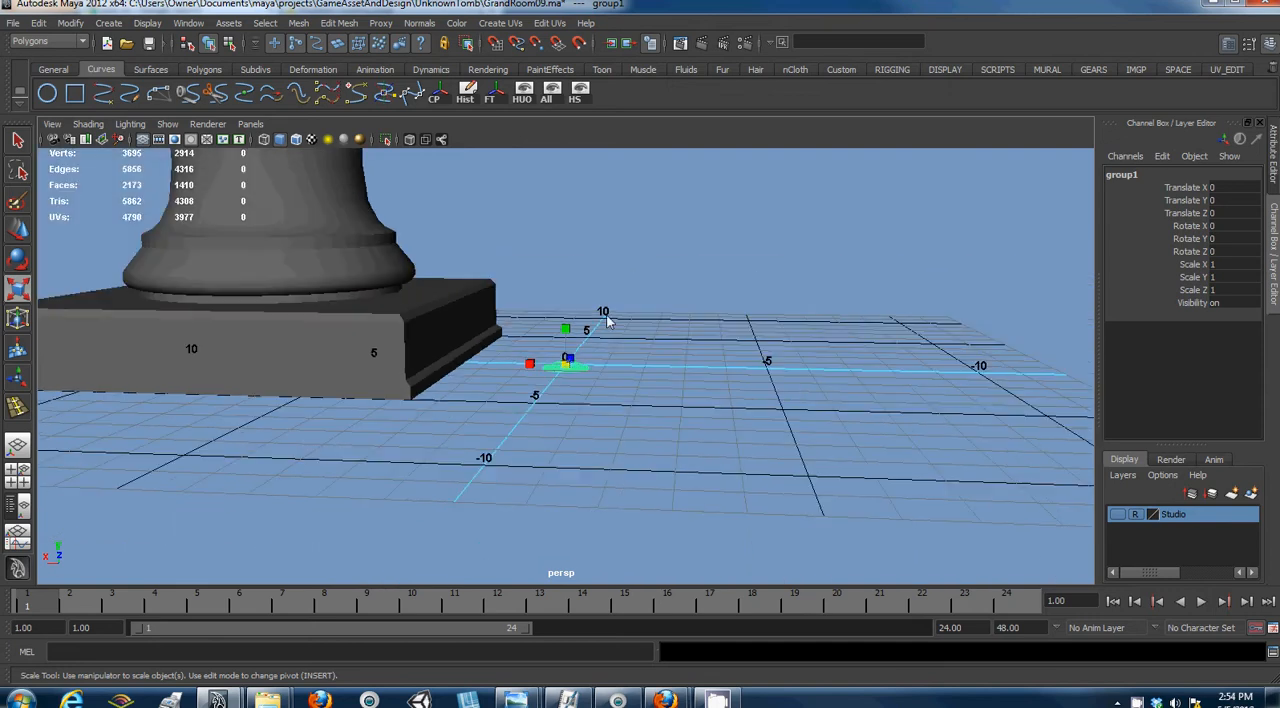
drag(563, 368, 1140, 213)
scroll(432, 380, down, 5)
drag(569, 374, 1006, 323)
scroll(349, 214, down, 4)
drag(565, 372, 722, 370)
scroll(571, 366, down, 5)
alt+drag(552, 395, 593, 389)
- Select the whole column group and move it along X to about 109.3, beyond the outer edge of the steps
click(703, 397)
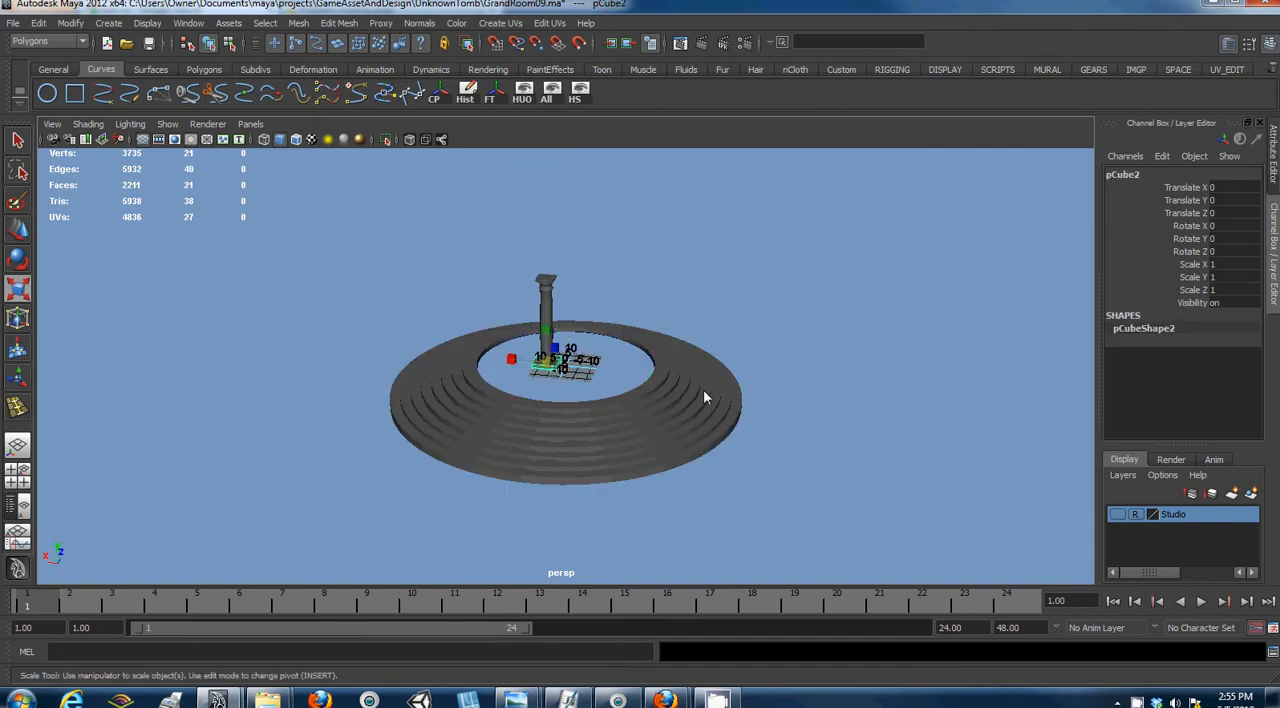
key(Up)
key(w)
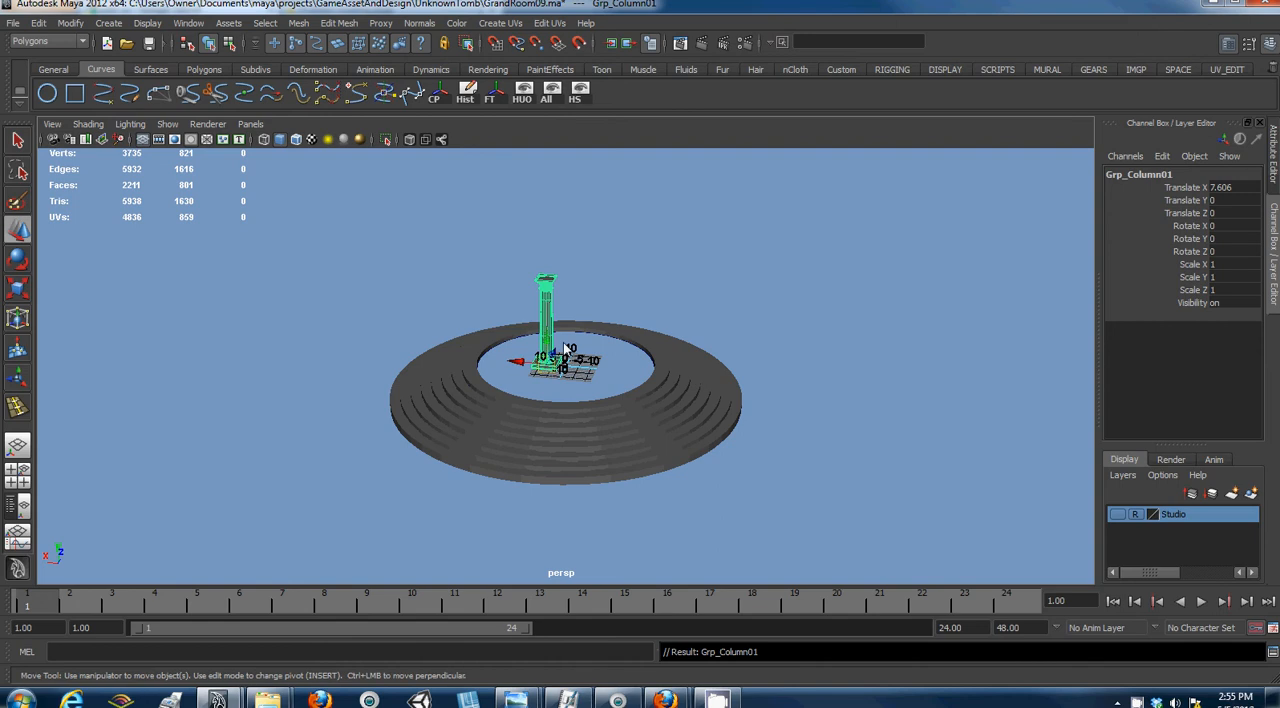
drag(527, 368, 509, 309)
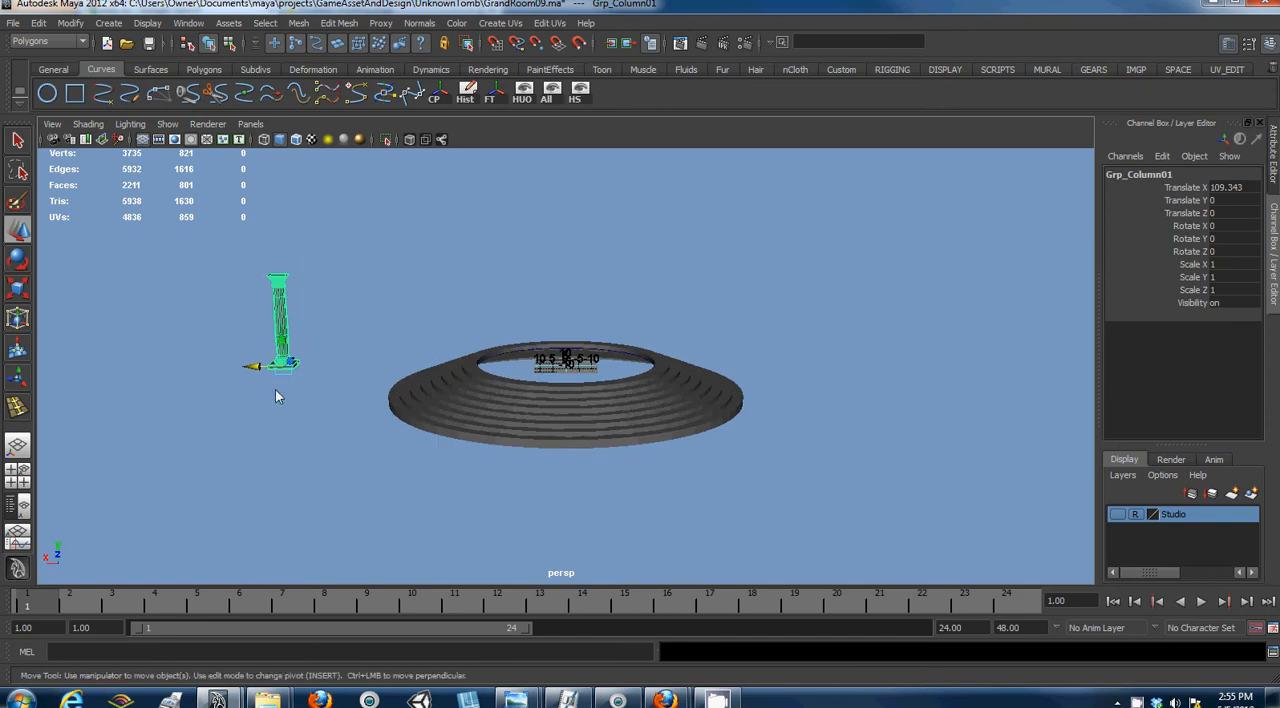
alt+drag(364, 381, 356, 404)
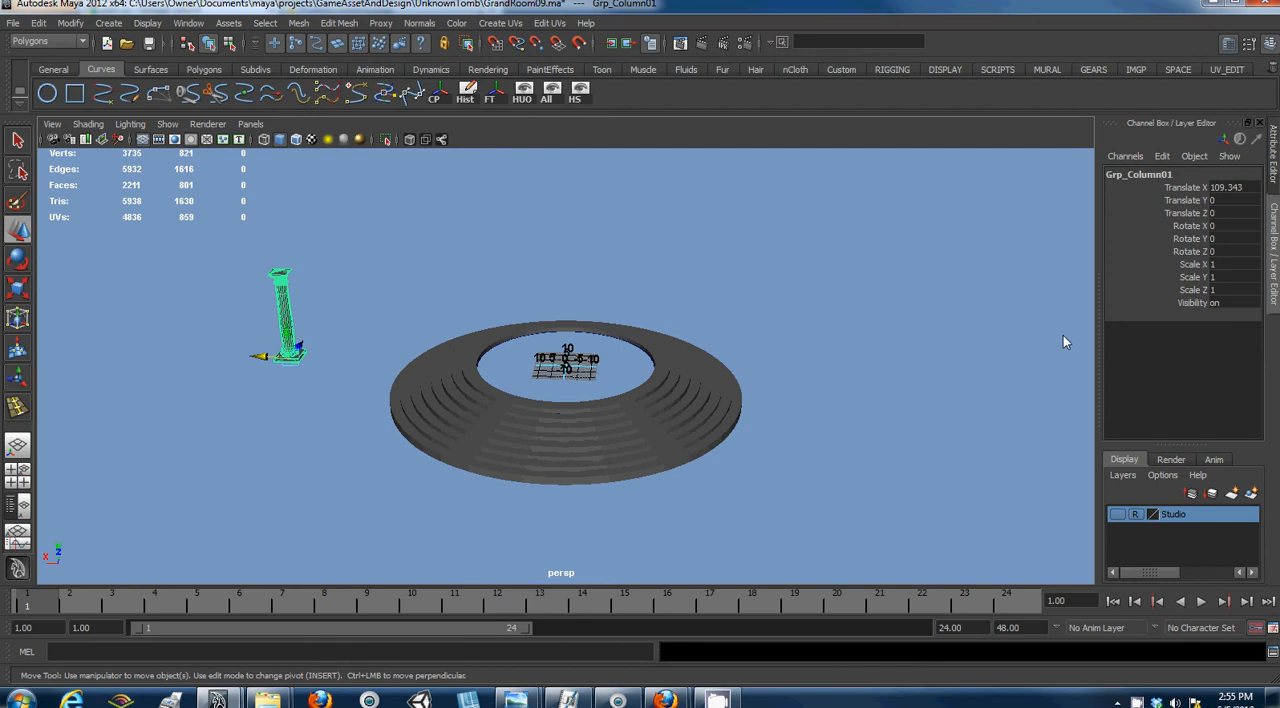
- Reposition the column group's pivot at the centre of the grid, inside the ring of steps
key(Insert)
drag(292, 359, 580, 373)
click(566, 372)
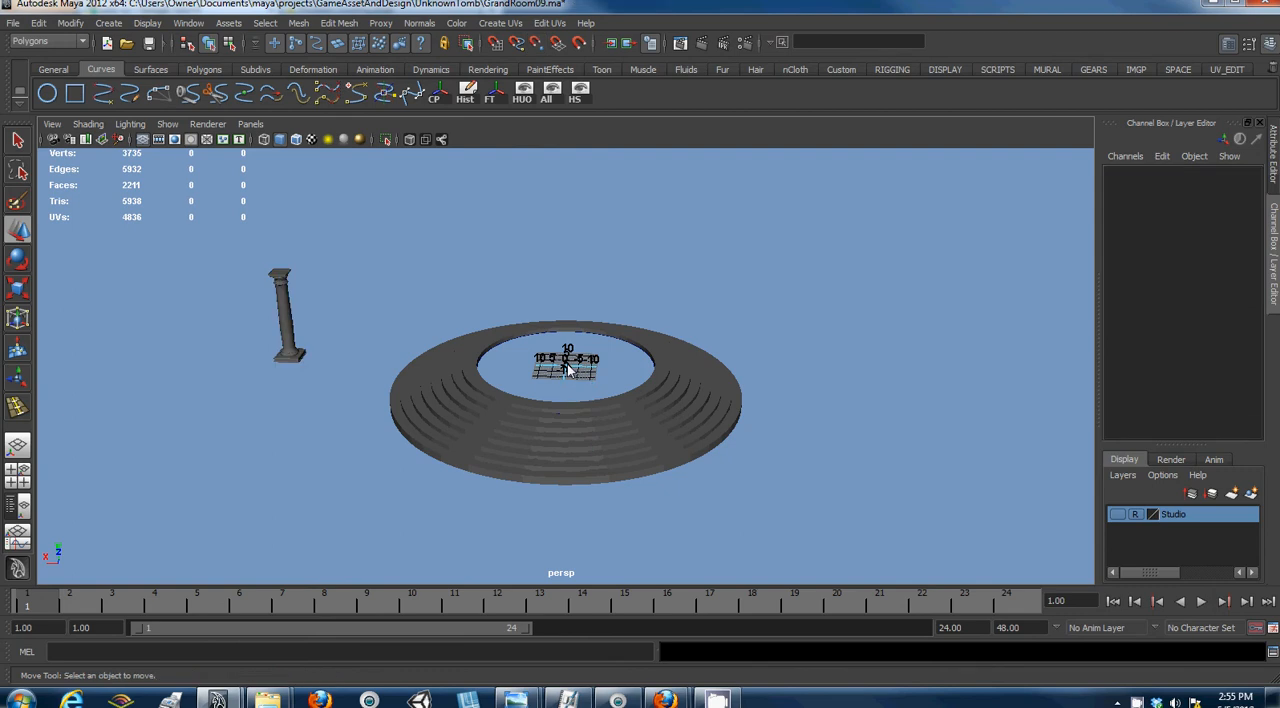
click(294, 357)
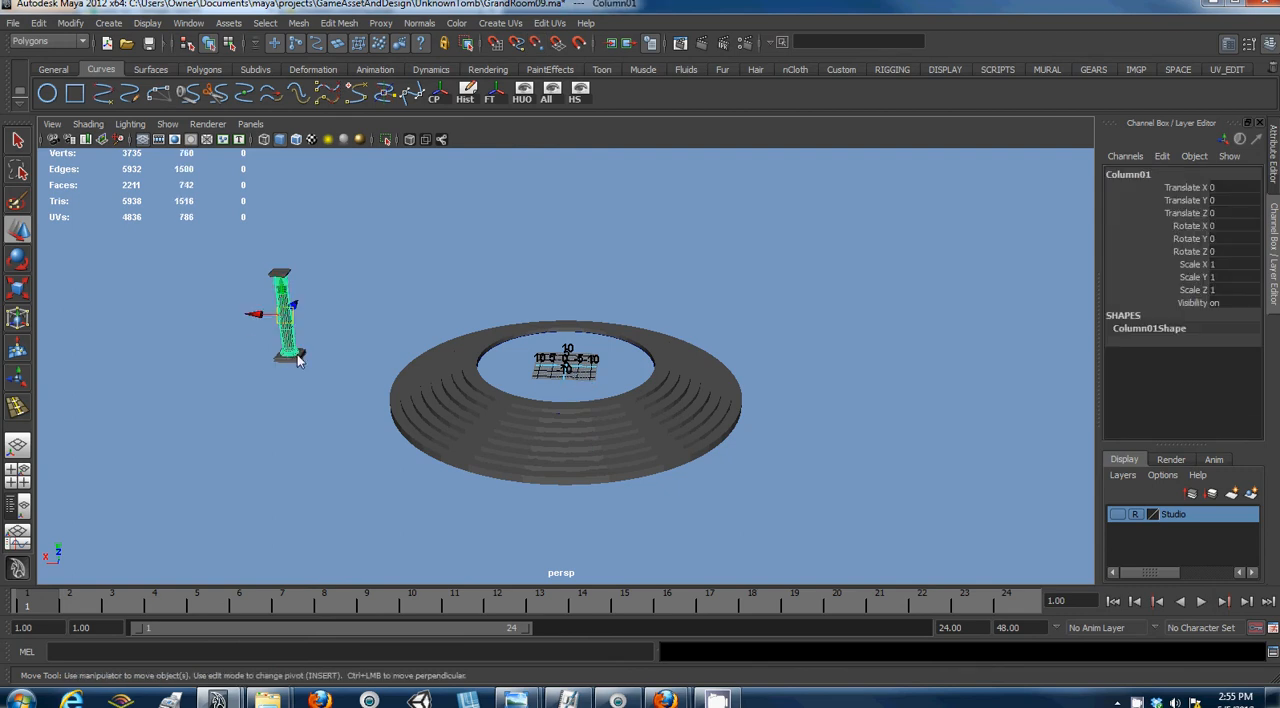
key(Up)
key(s)
key(Insert)
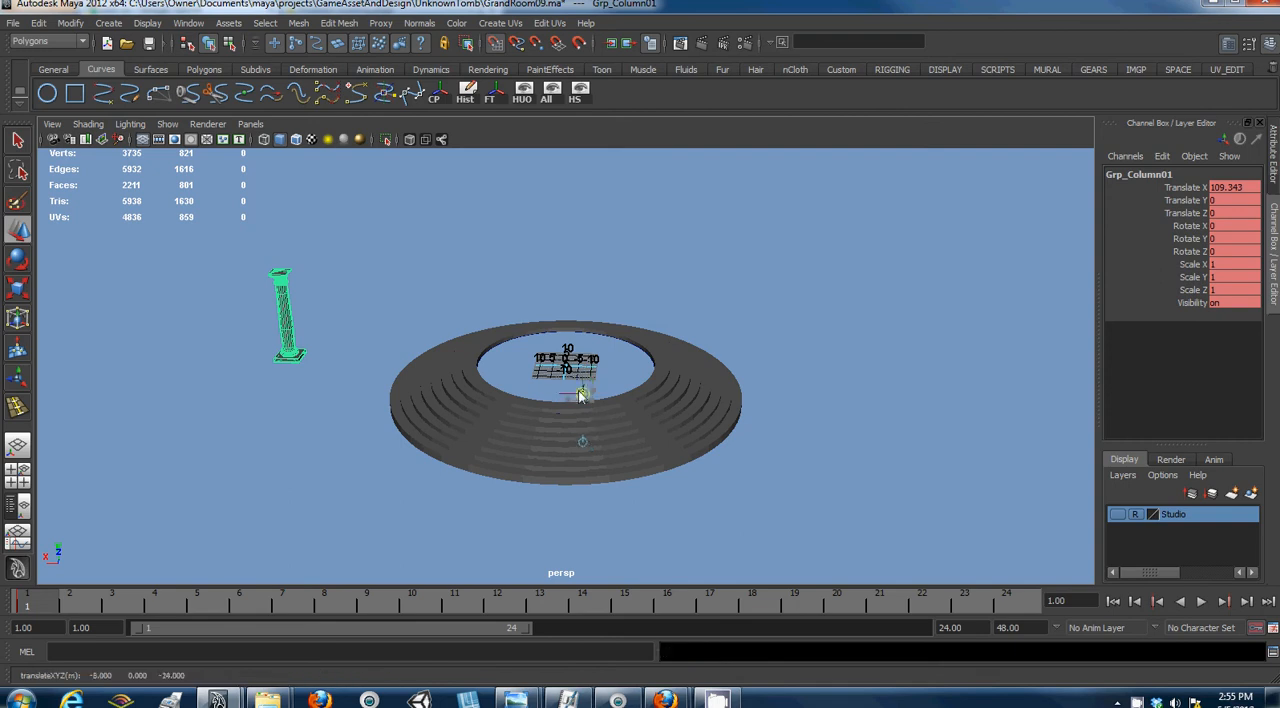
click(568, 384)
scroll(568, 384, up, 3)
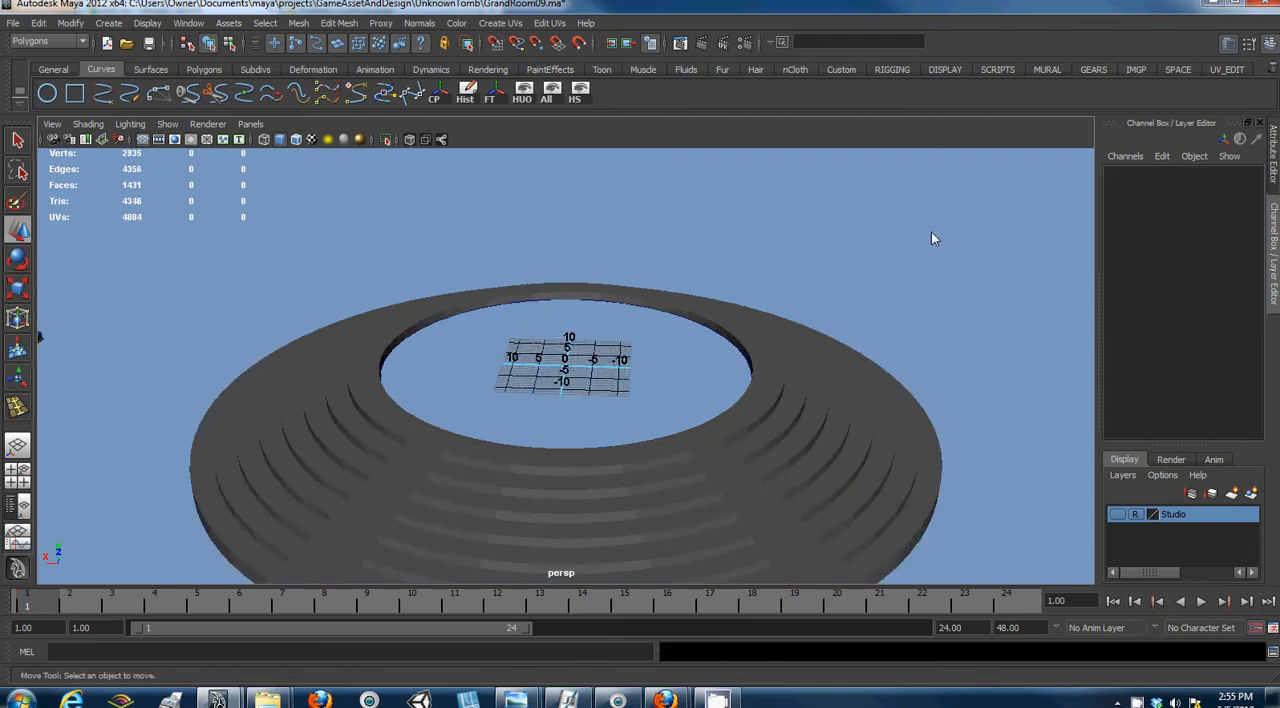
- Turn on the ViewCube for the viewport and return the perspective camera to its home view
click(145, 22)
mouse_move(172, 66)
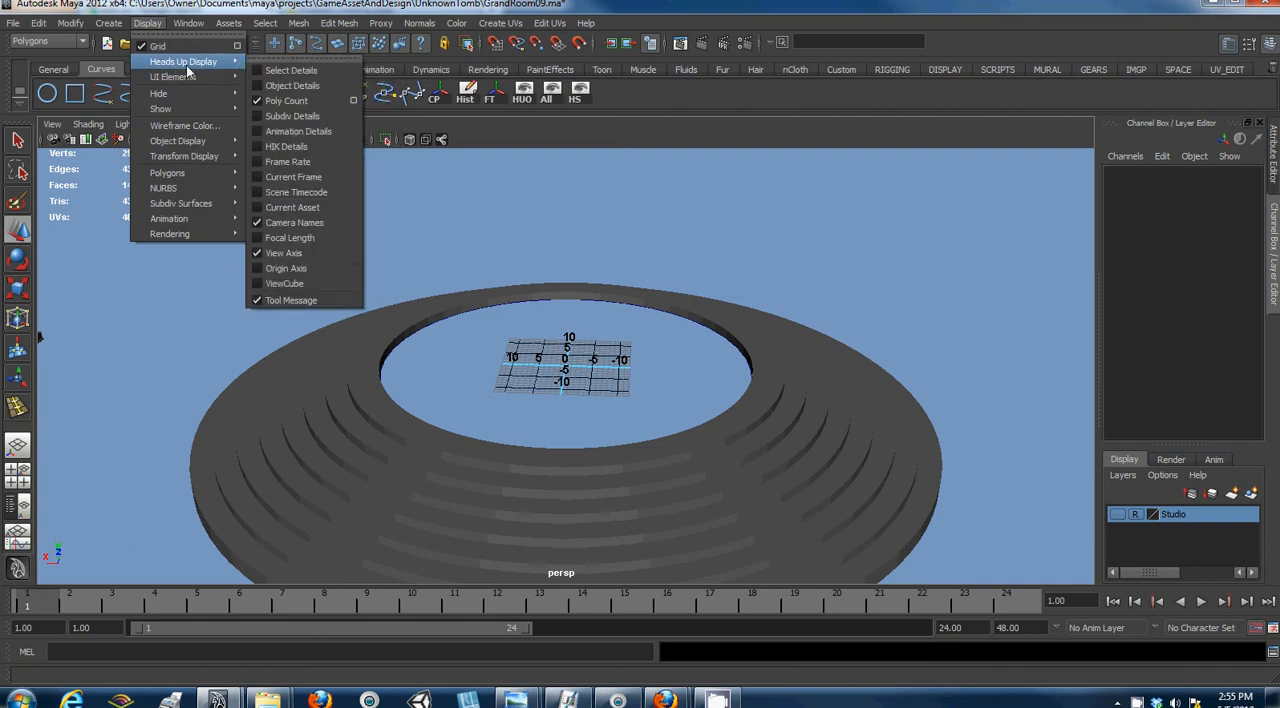
click(291, 284)
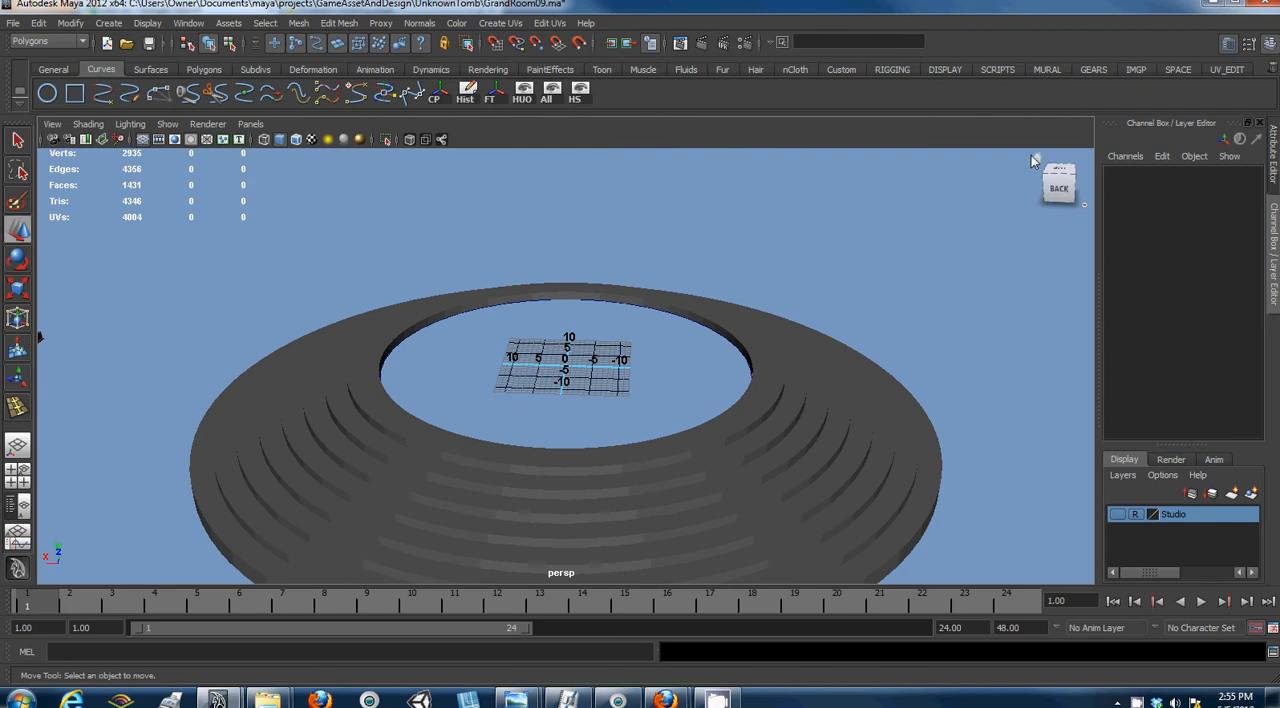
click(1036, 162)
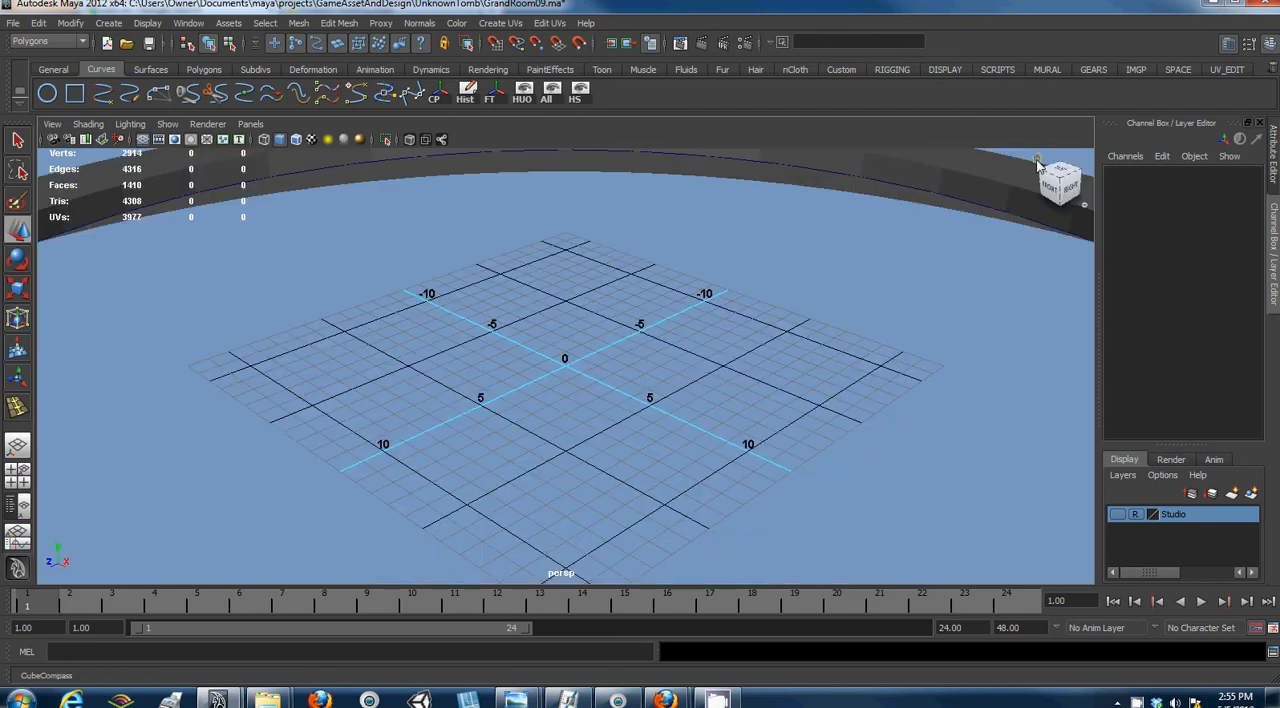
- Select the whole column group and delete its keyframe at frame 1
scroll(489, 360, down, 4)
scroll(486, 352, down, 4)
scroll(486, 352, up, 2)
click(758, 448)
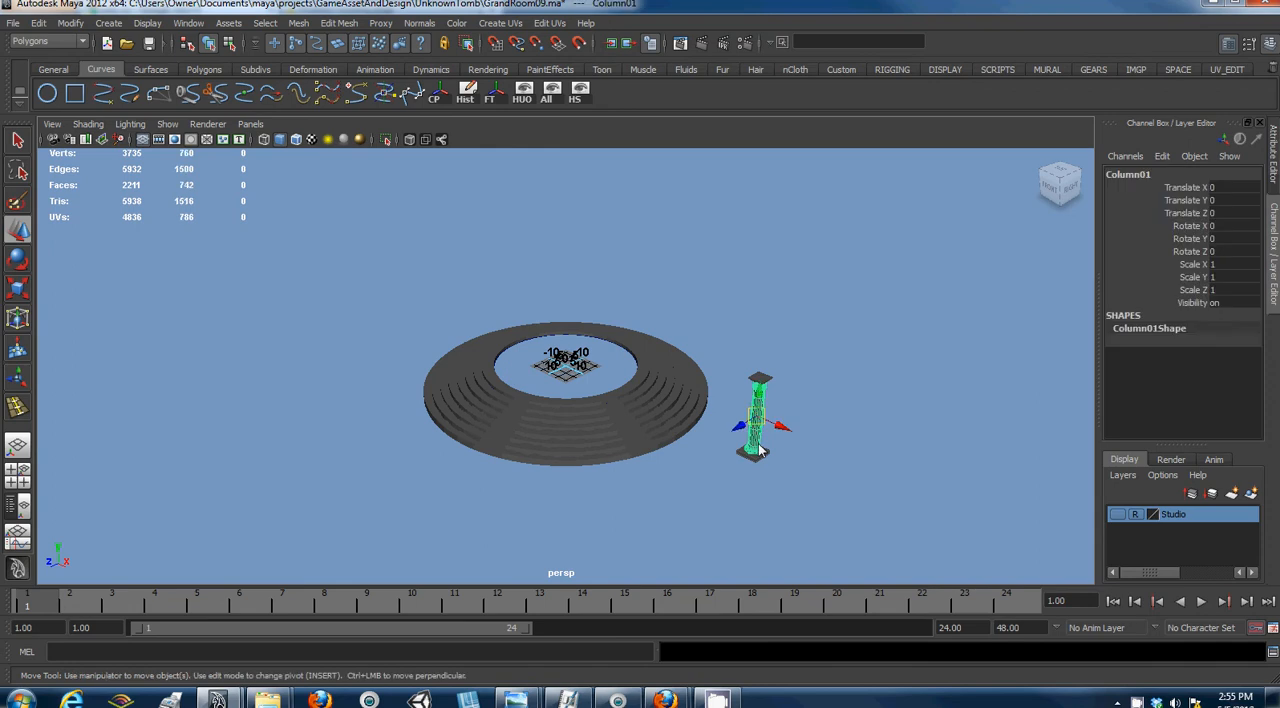
alt+drag(682, 393, 784, 352)
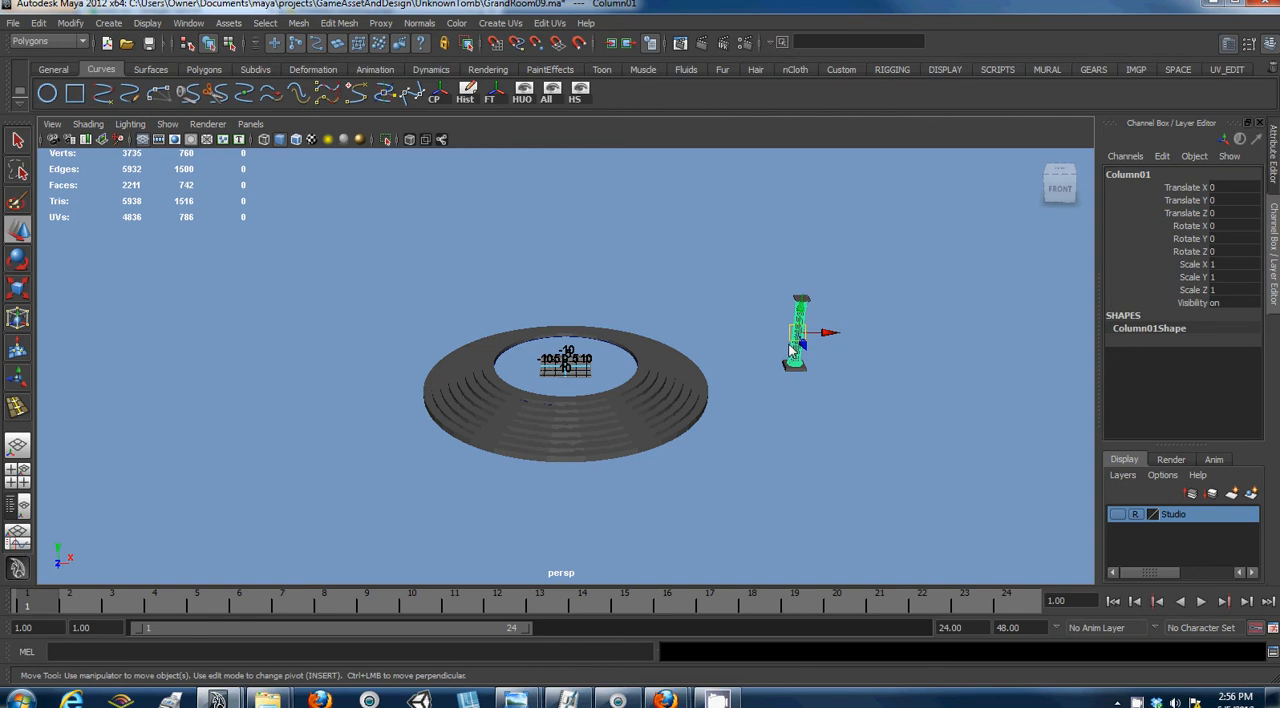
key(Up)
alt+drag(790, 350, 702, 352)
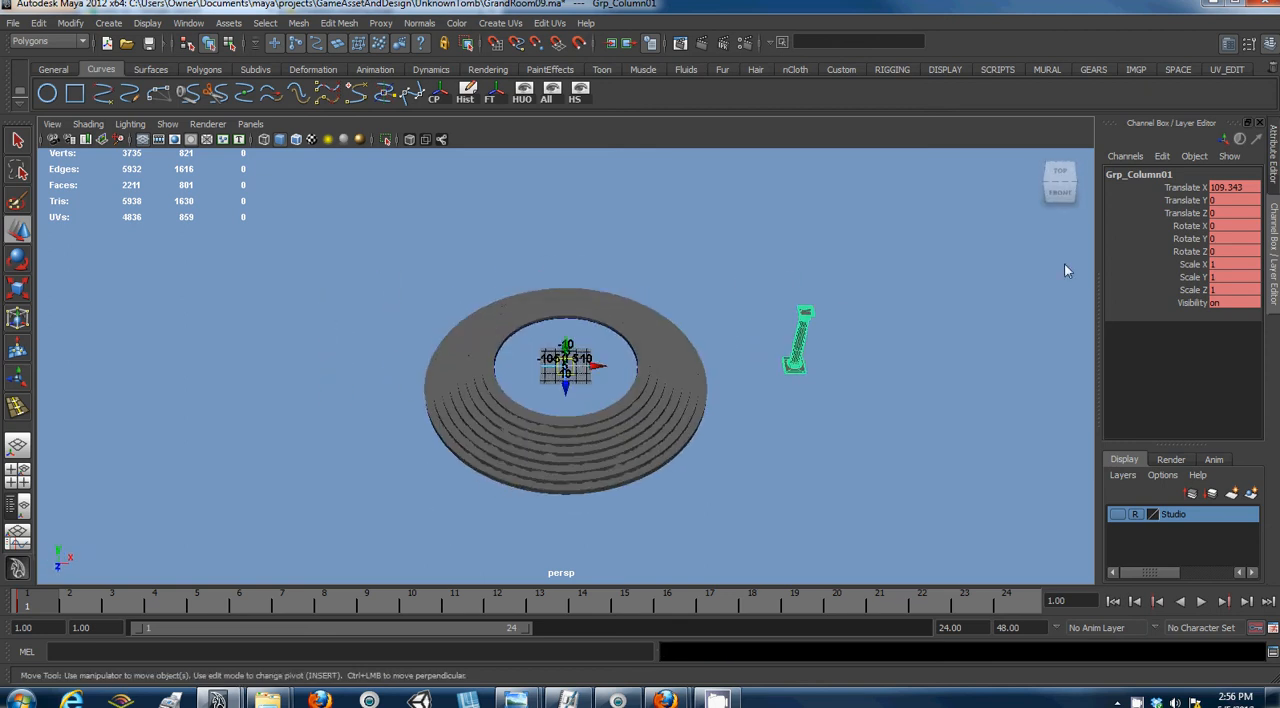
click(799, 364)
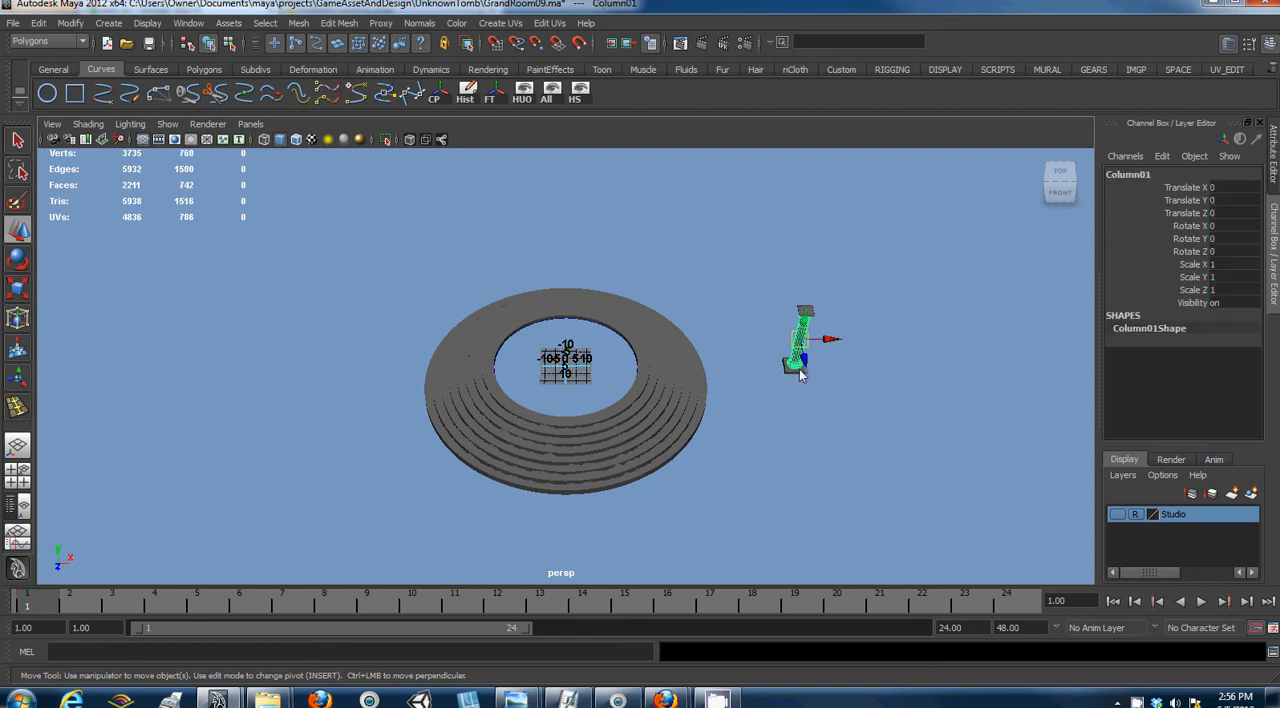
key(Up)
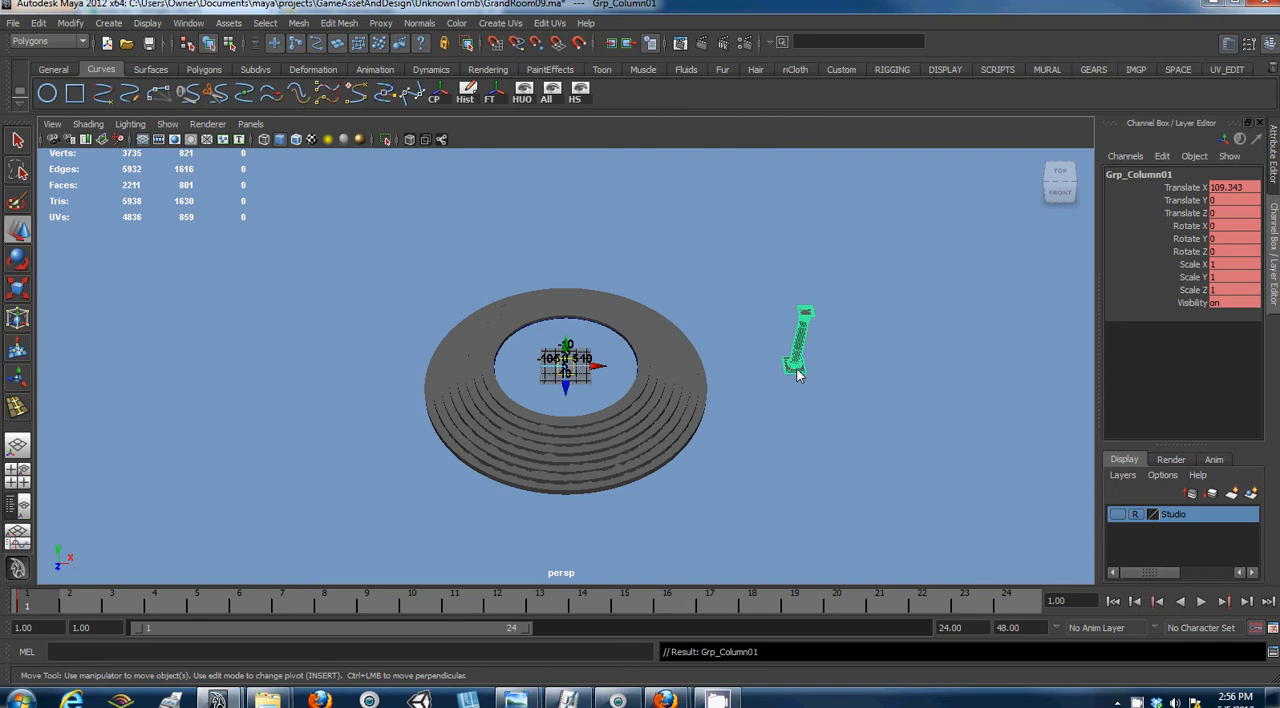
right_click(18, 608)
click(44, 441)
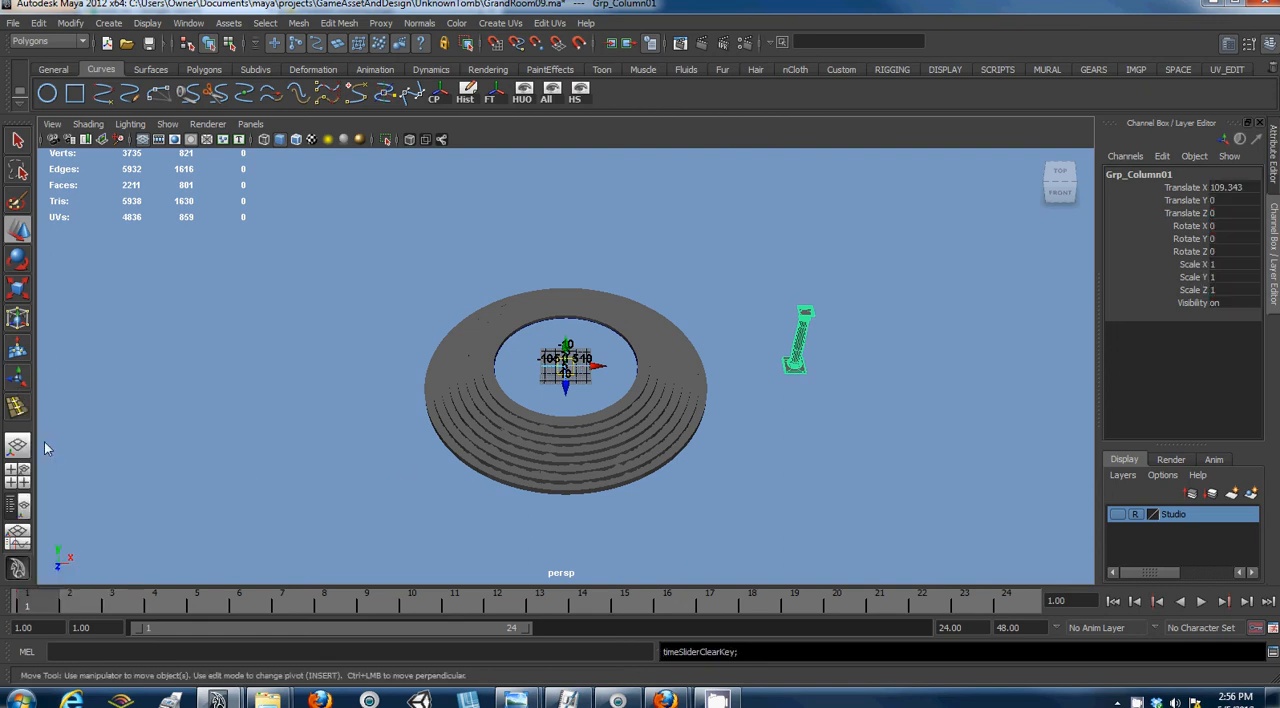
- Center the column group's pivot on the column and shift the group along X across the steps
alt+drag(811, 327, 771, 309)
scroll(769, 309, up, 2)
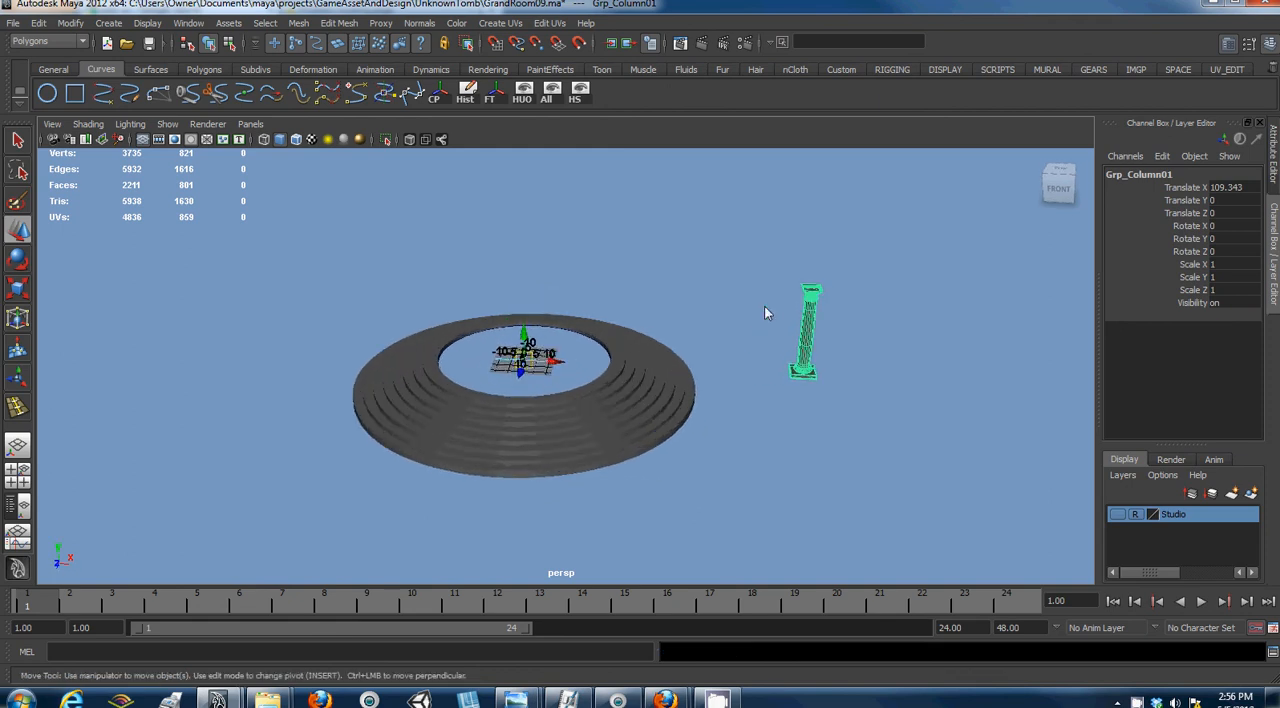
click(466, 104)
drag(838, 336, 366, 460)
drag(287, 368, 280, 366)
- Try Translate X values of 54 and 108 on the column group
click(1238, 188)
double_click(1238, 188)
text(54)
key(Return)
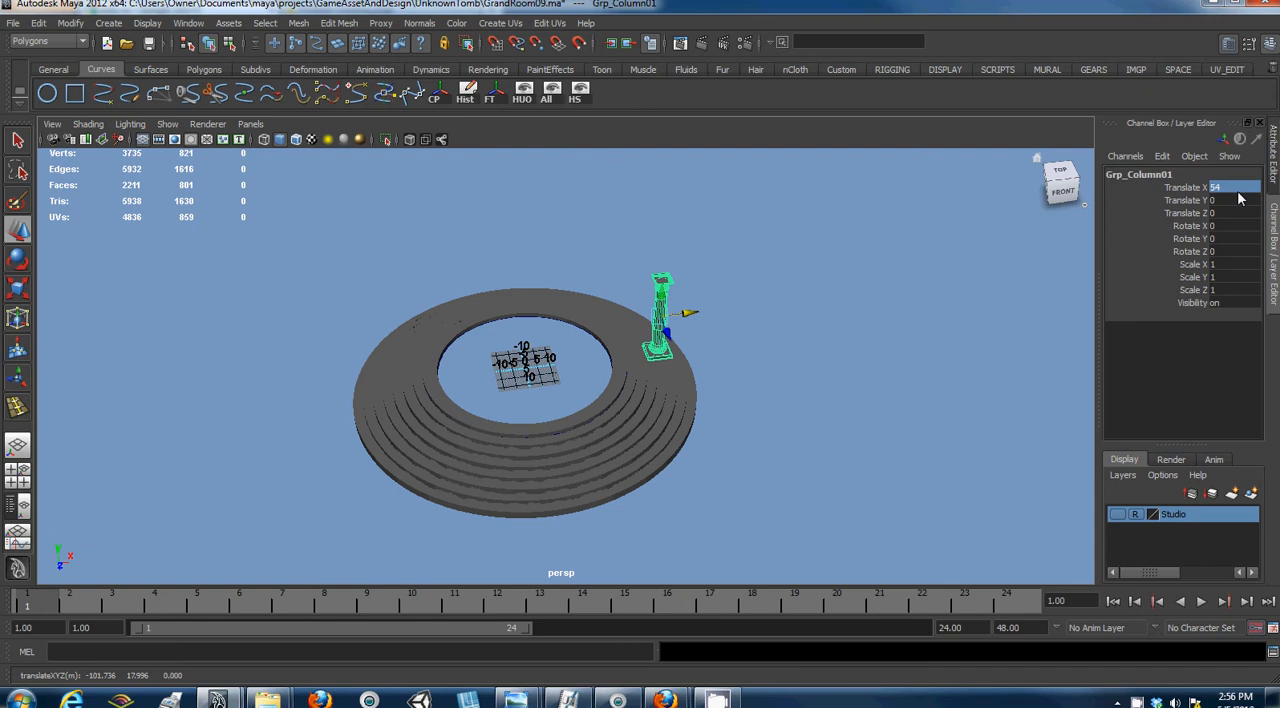
click(1237, 190)
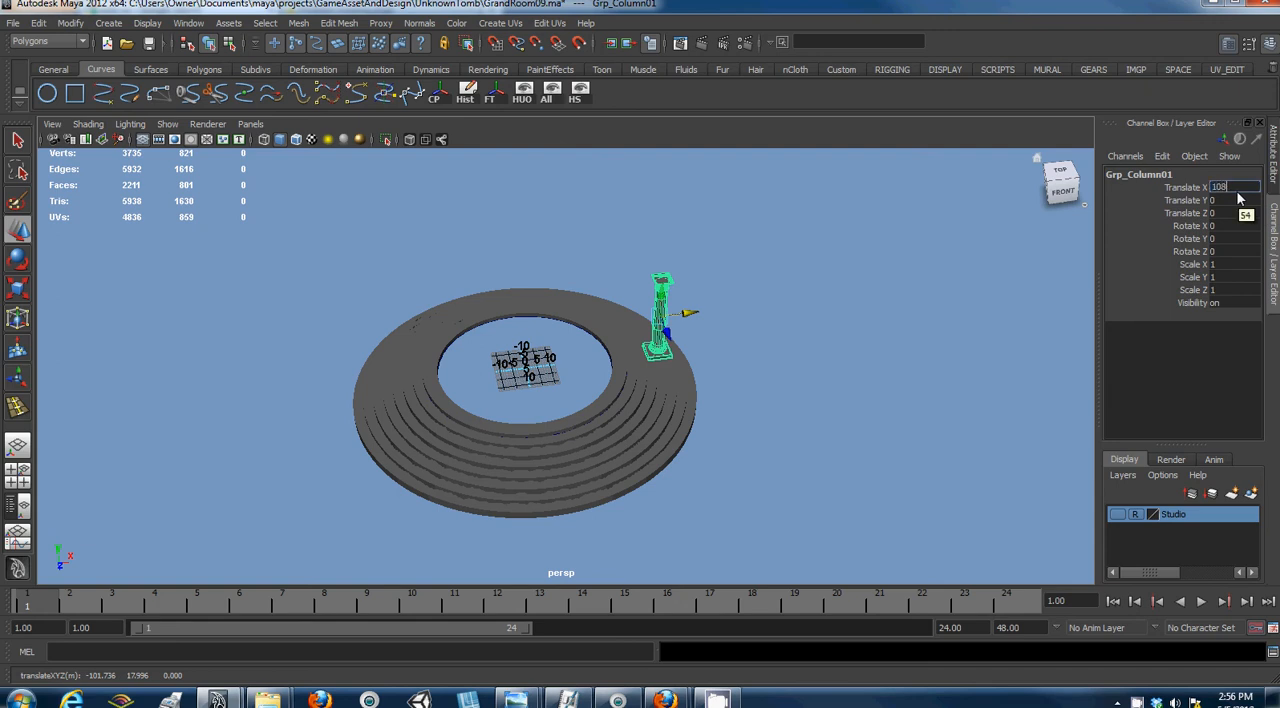
text(108)
key(Return)
- Set the column group's Translate X to -108
click(1237, 195)
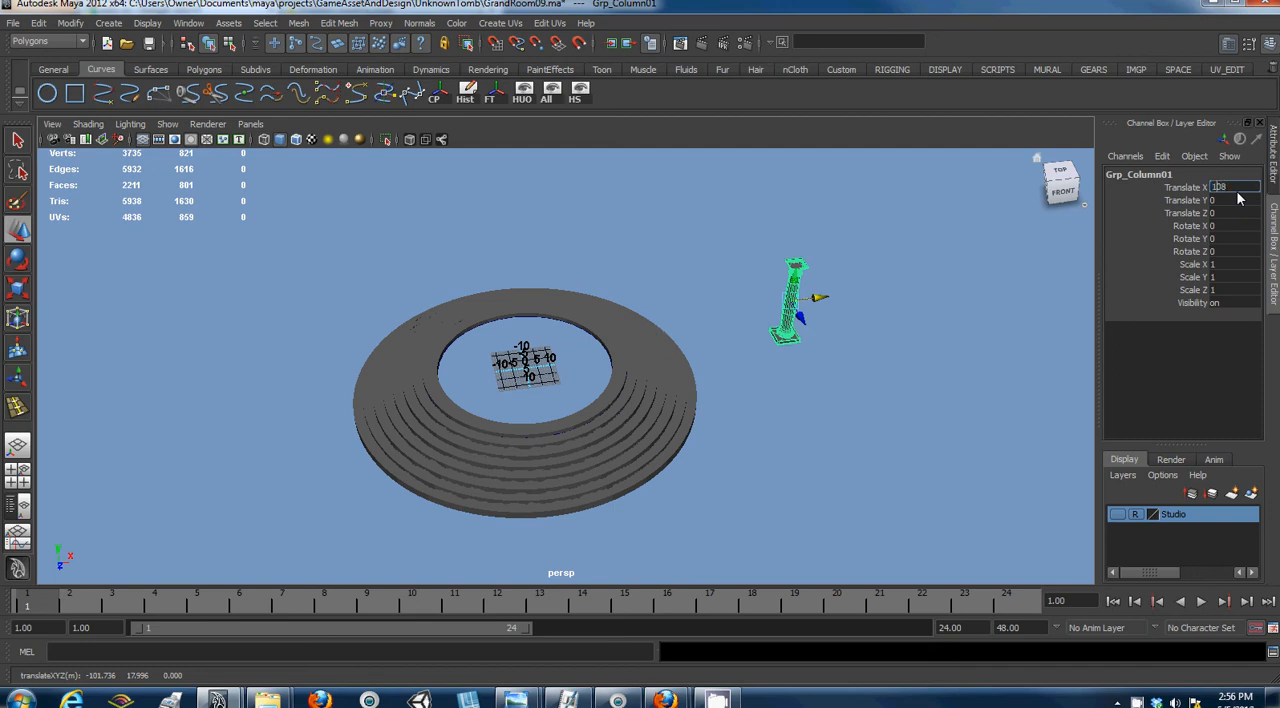
text(-108)
key(Return)
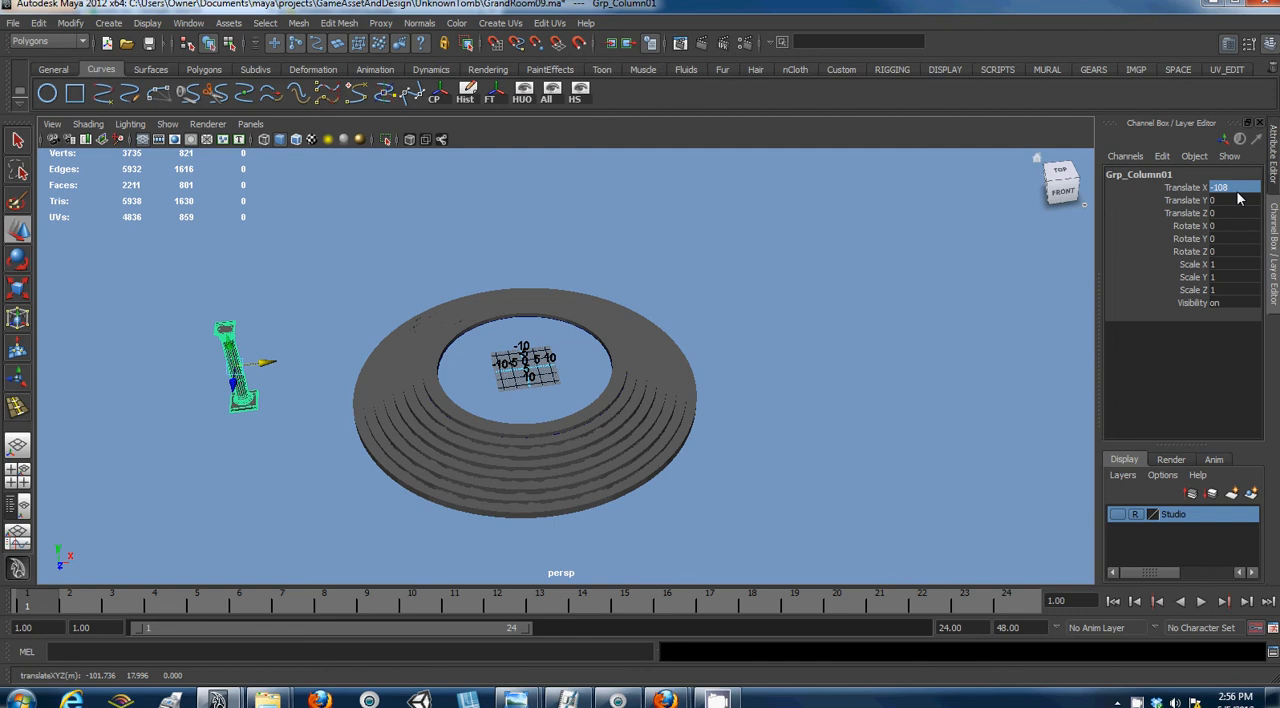
- Snap the column group's pivot to the grid origin at the centre of the circular steps
key(Insert)
key(x)
drag(238, 370, 527, 376)
click(526, 390)
scroll(527, 392, up, 3)
scroll(277, 308, down, 4)
click(179, 412)
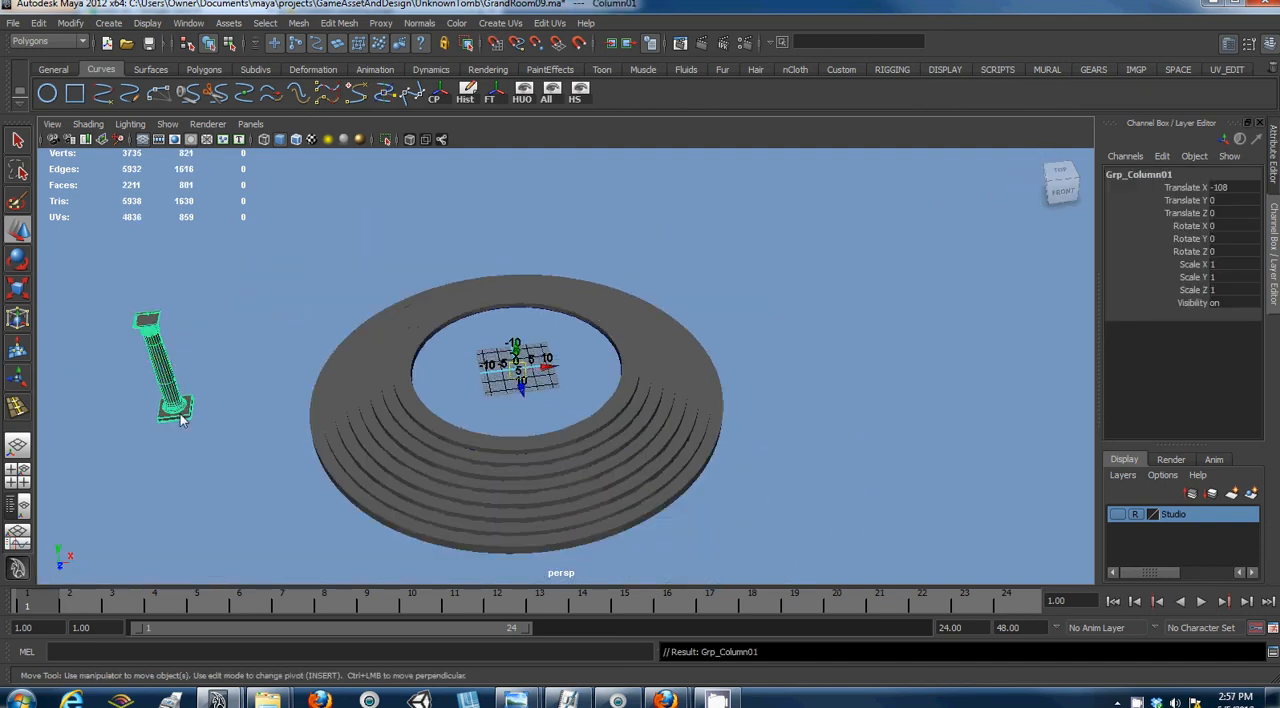
click(1040, 163)
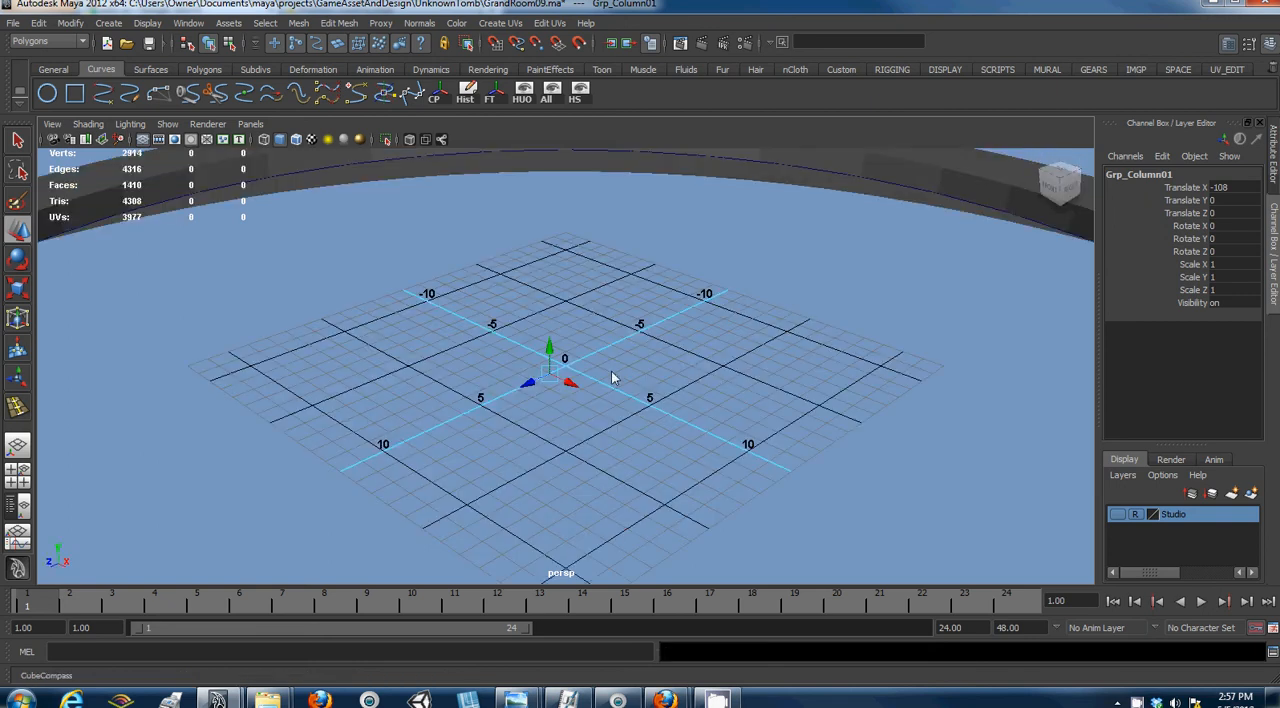
key(Insert)
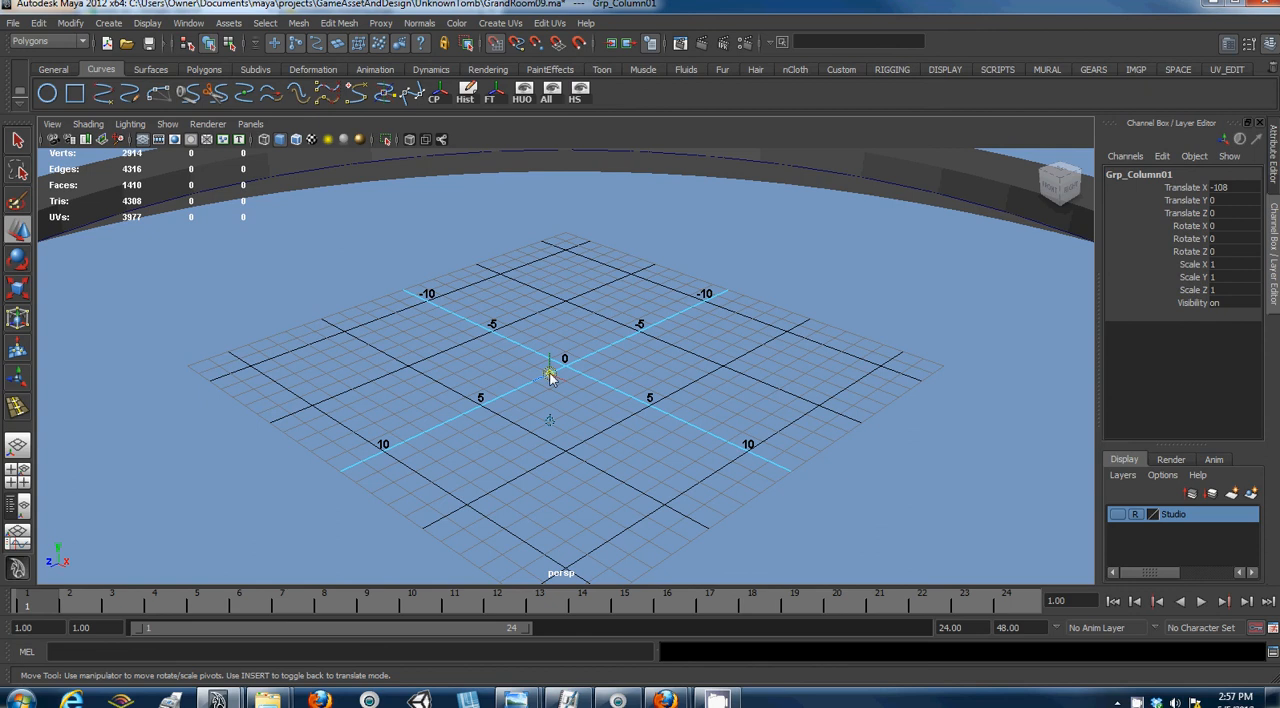
click(708, 343)
scroll(646, 368, down, 6)
- Select the whole column group by picking the column's base and moving up to its parent
click(378, 272)
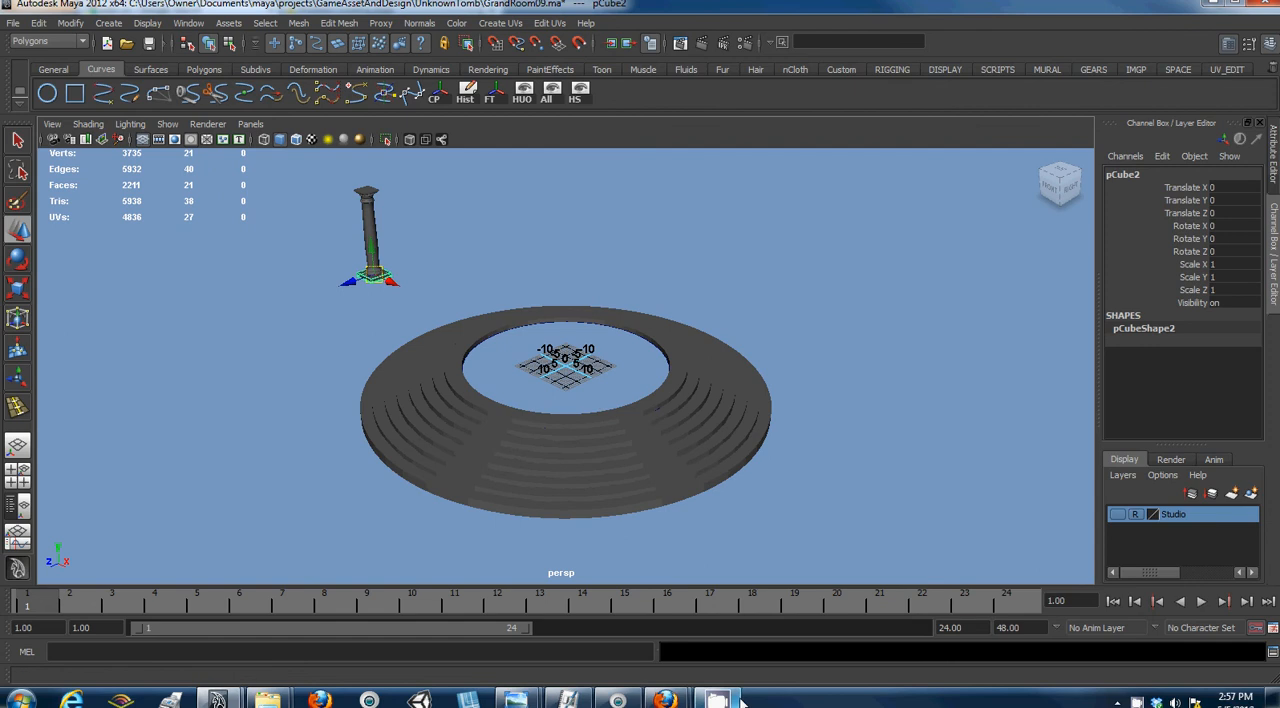
click(1145, 700)
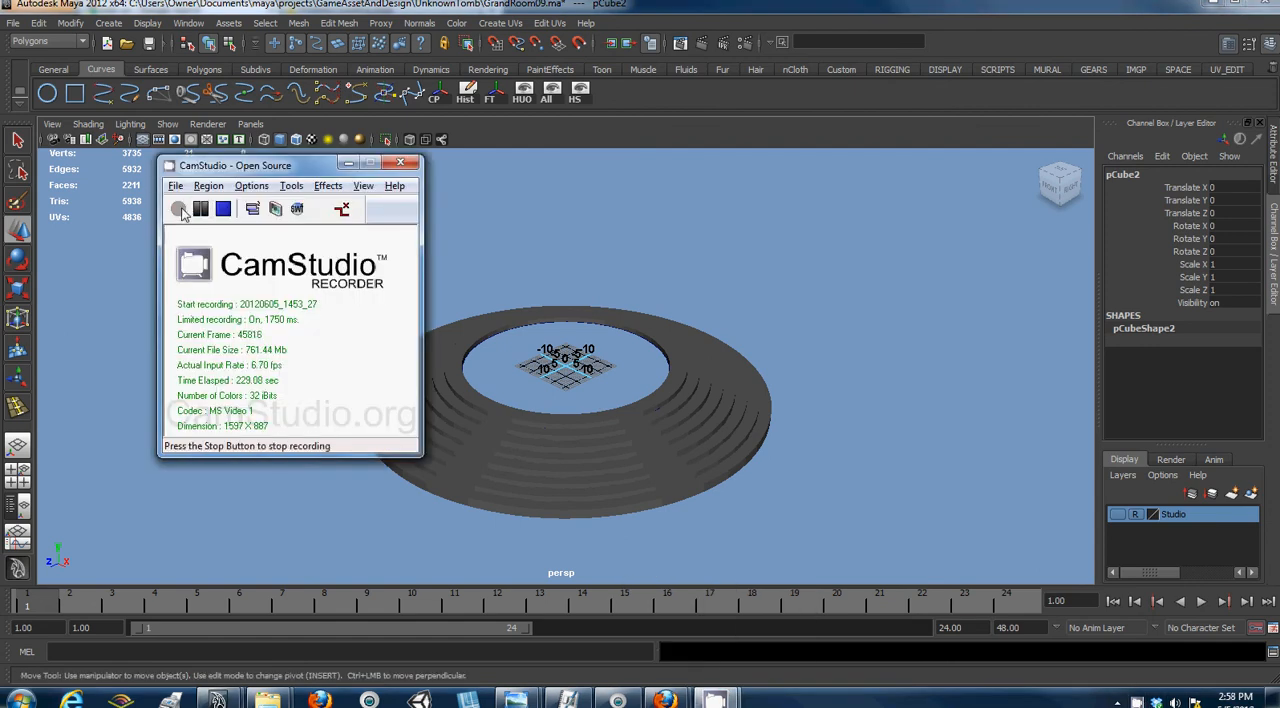
click(348, 163)
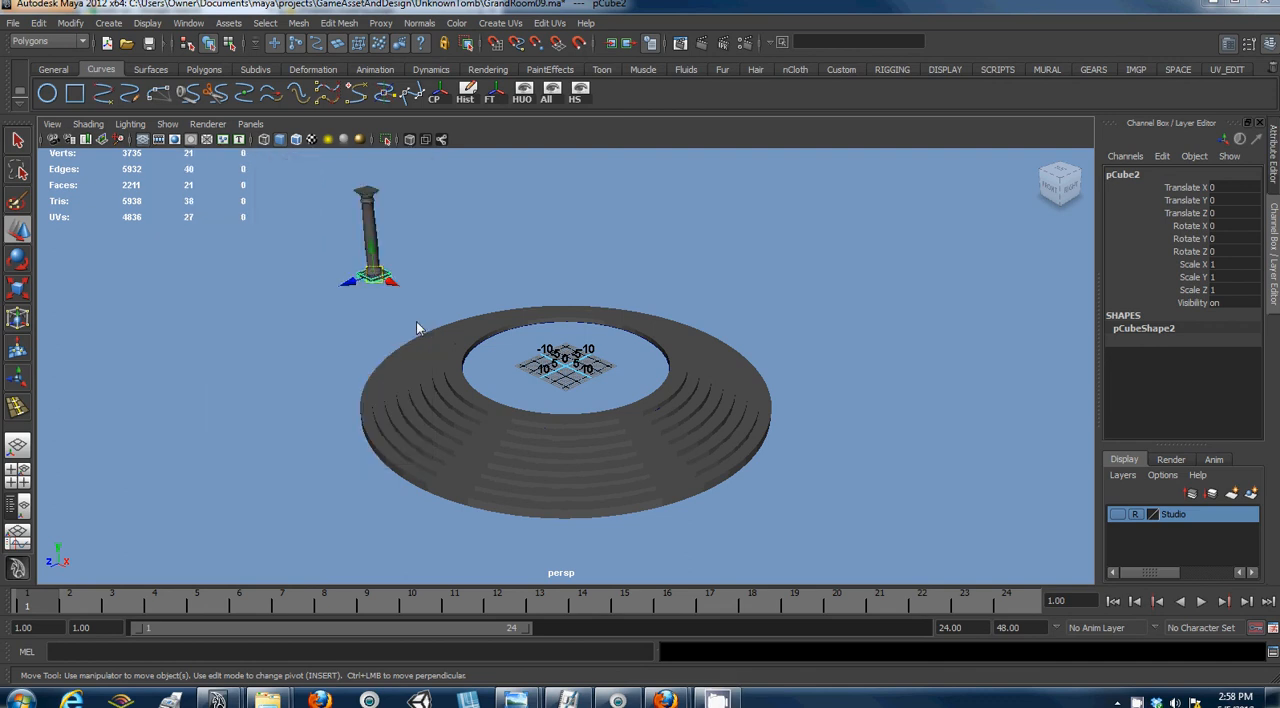
alt+drag(422, 324, 374, 342)
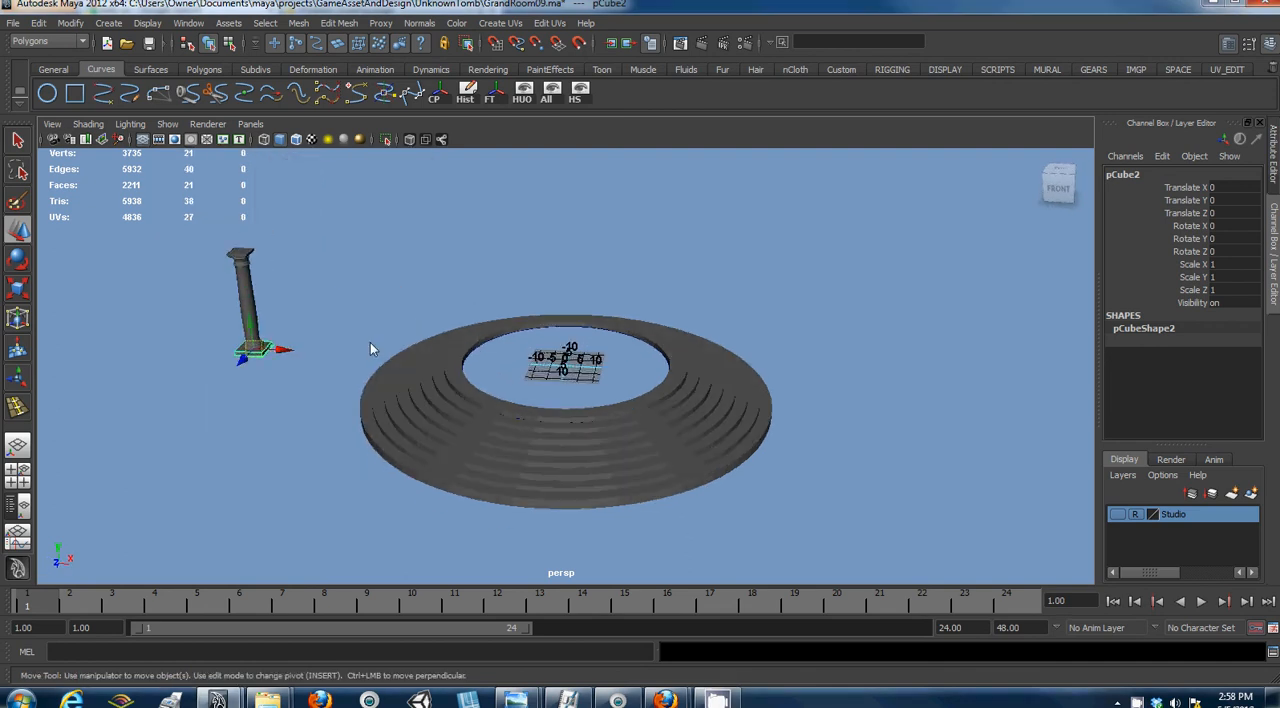
key(Up)
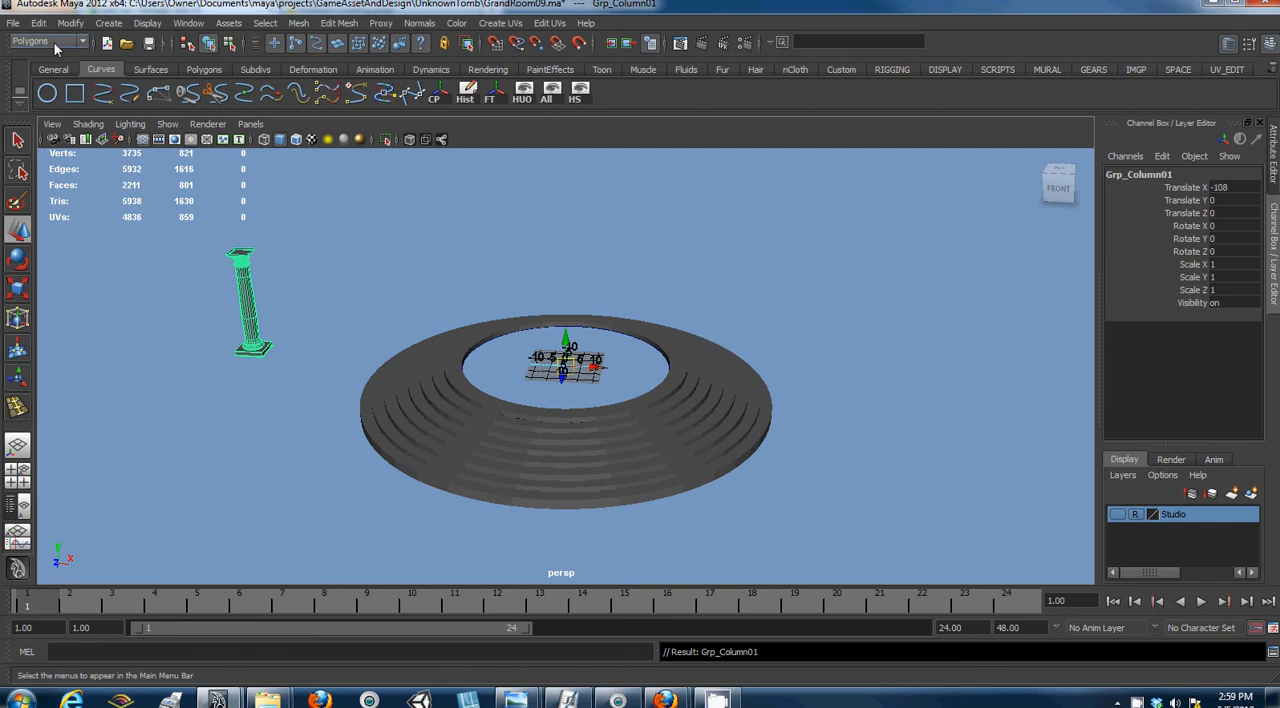
- Open the Duplicate Special options for the column group and reset them to their defaults
click(13, 22)
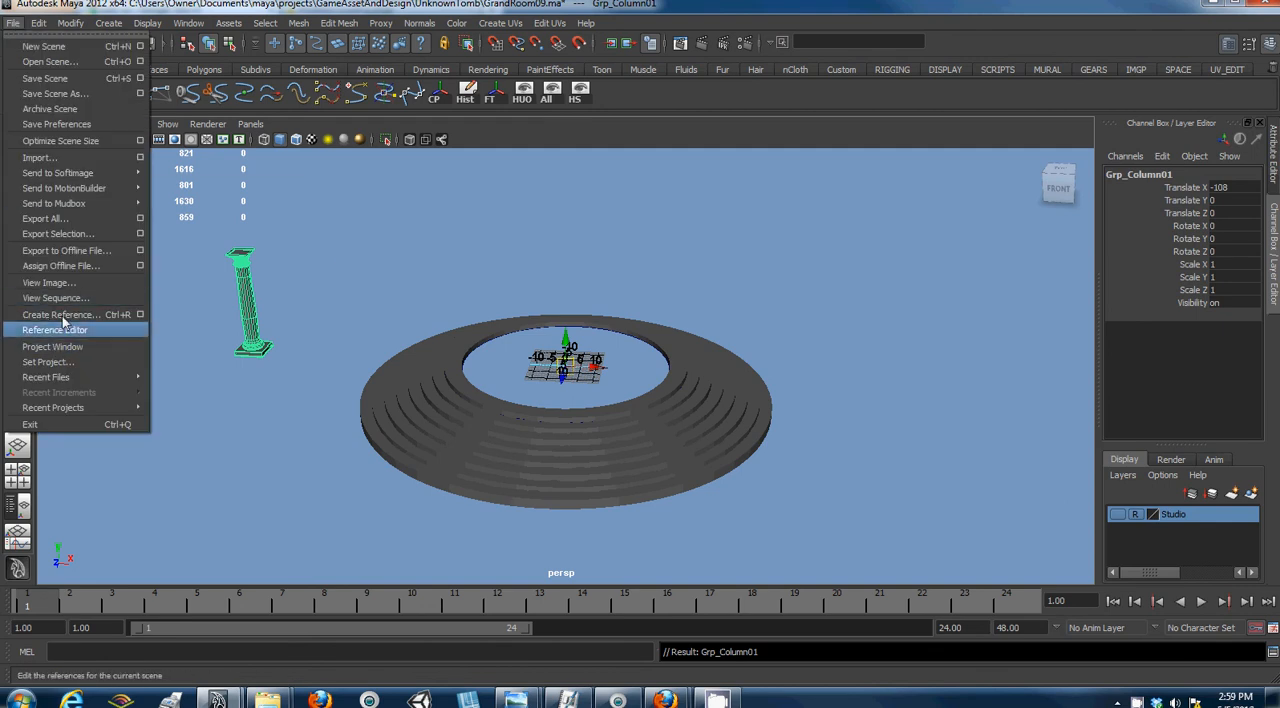
mouse_move(38, 22)
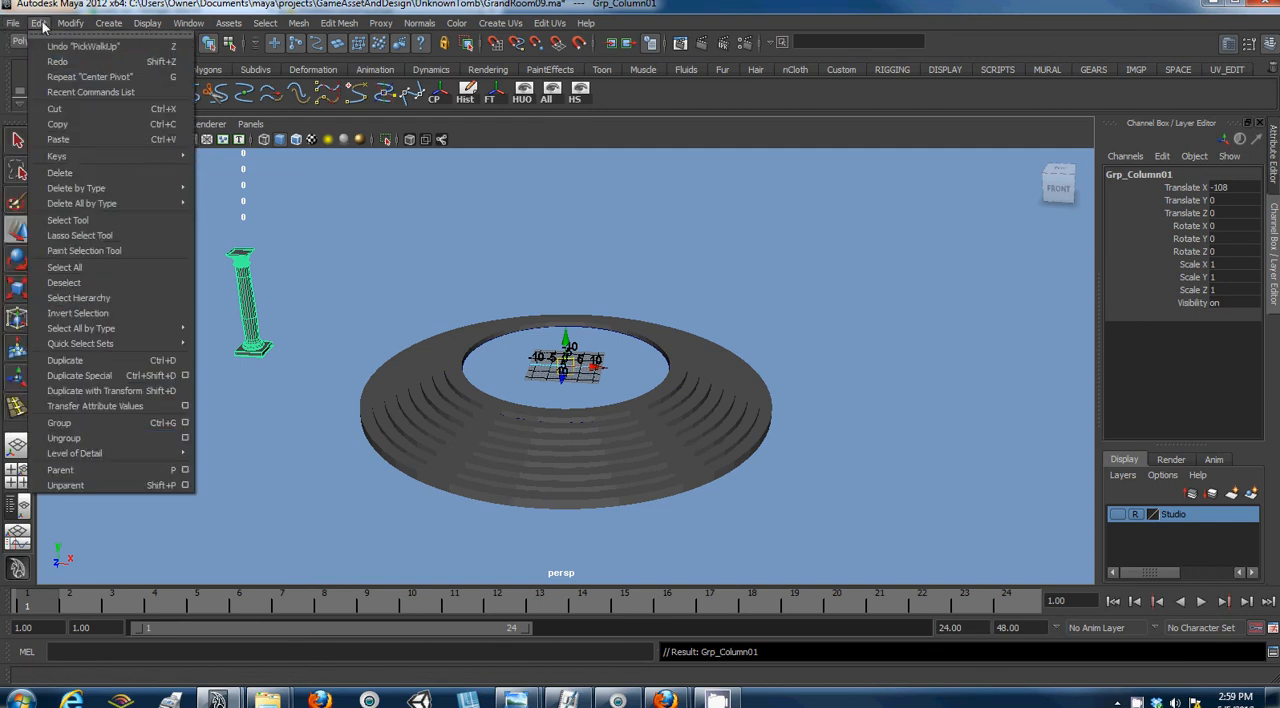
click(185, 376)
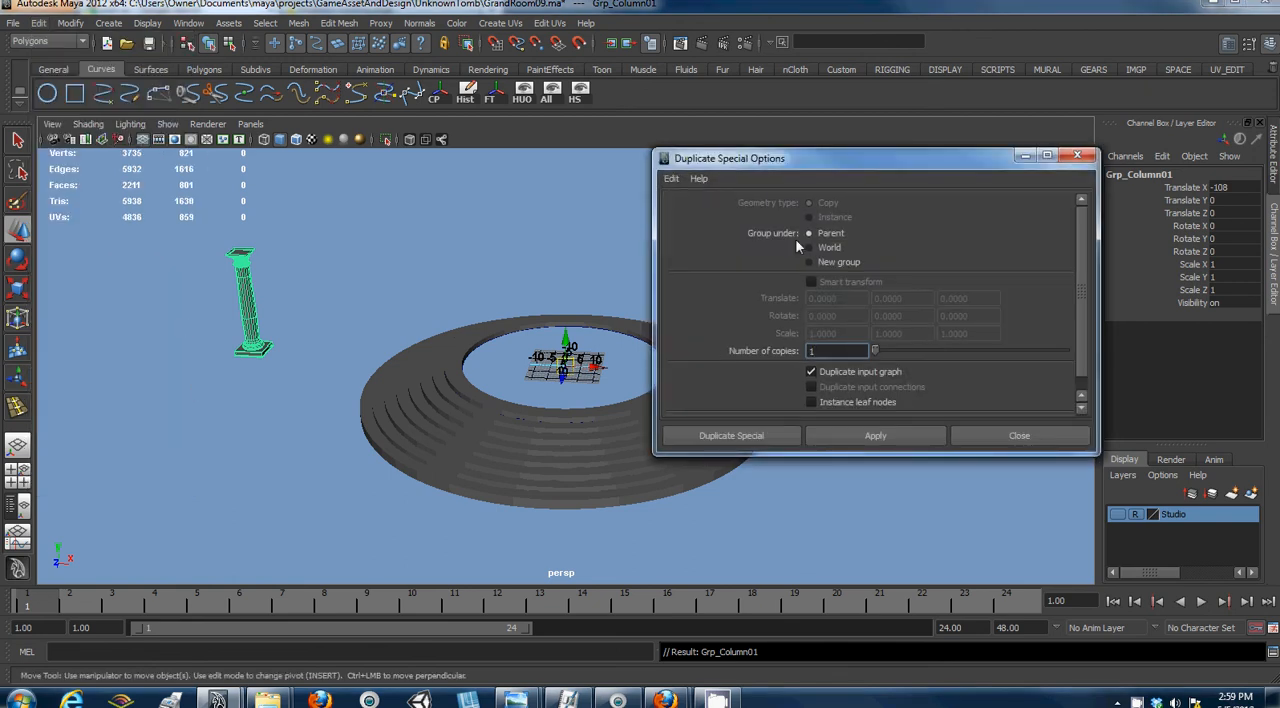
click(672, 179)
click(678, 212)
click(671, 179)
click(674, 200)
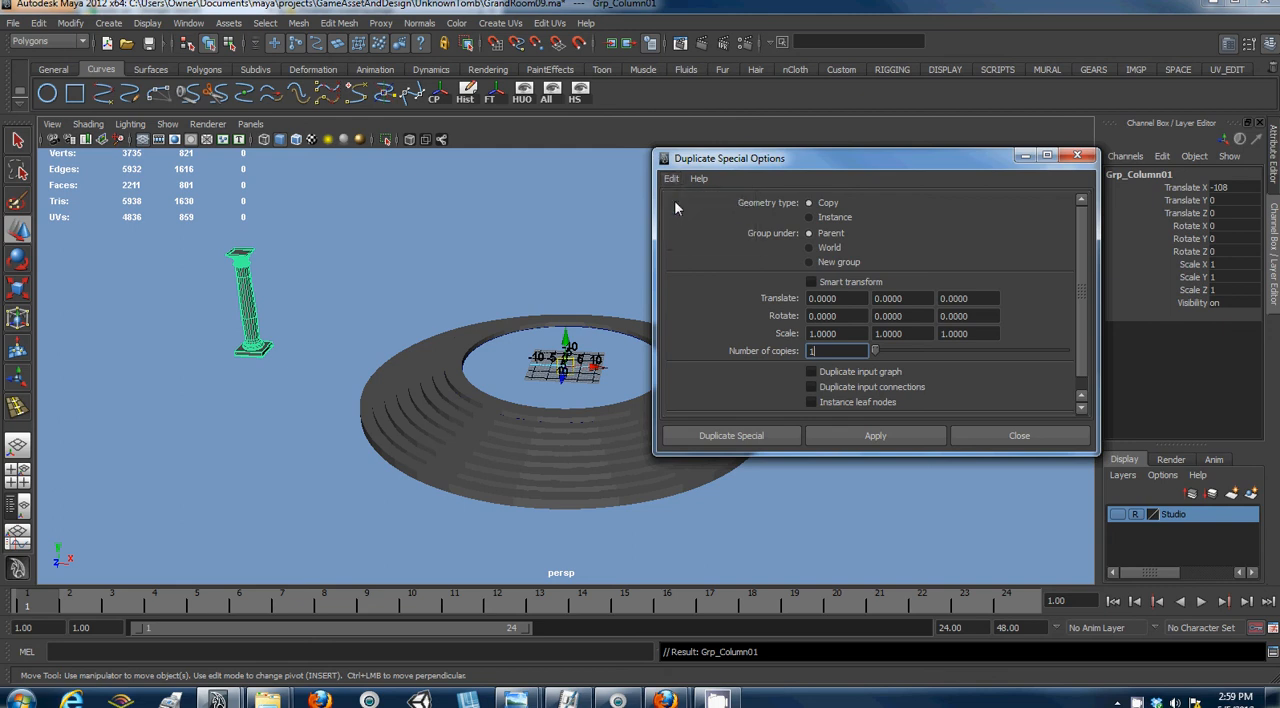
- Set Duplicate Special to Instance geometry with a Y rotation of 180 and 16 copies
click(810, 217)
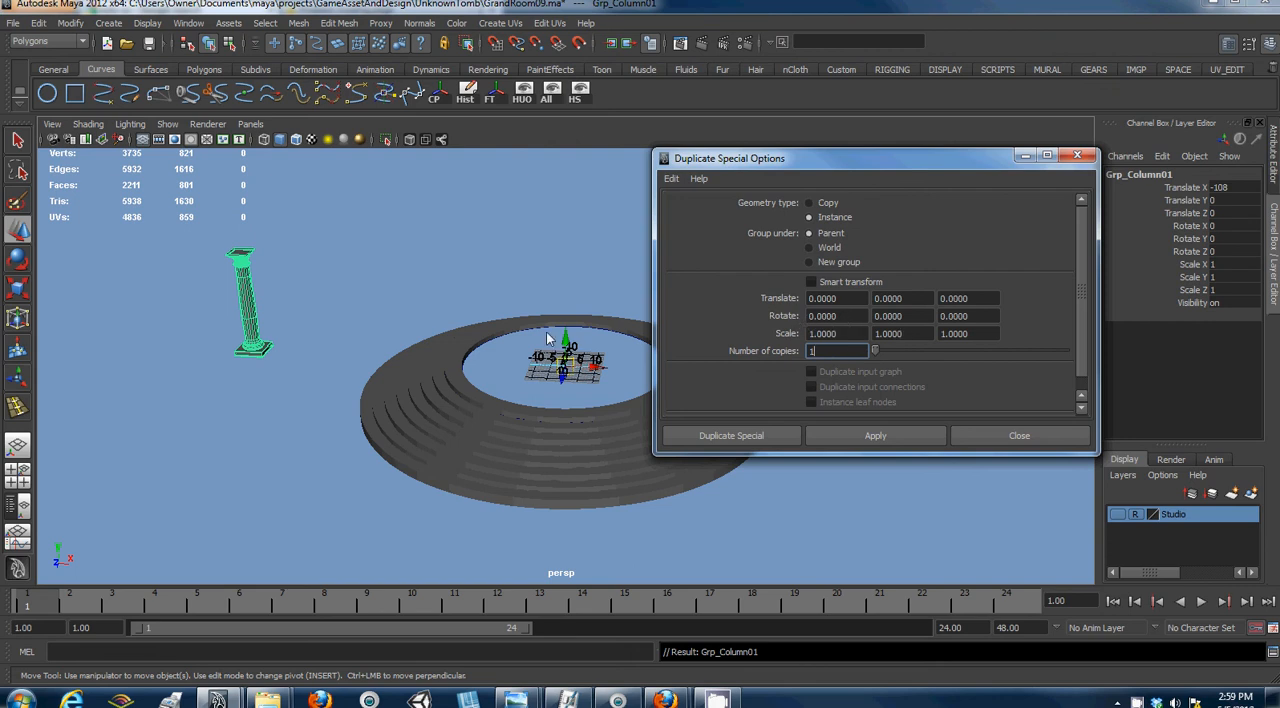
click(875, 316)
alt+drag(586, 352, 566, 455)
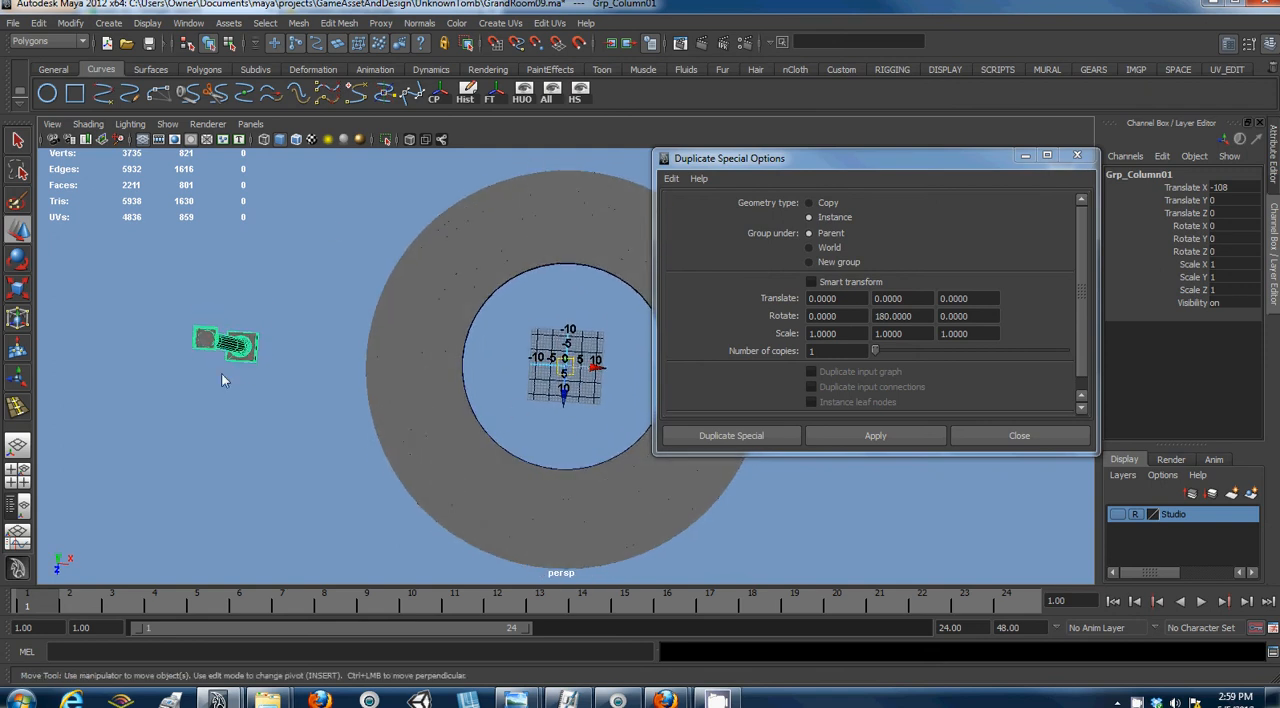
alt+drag(570, 432, 594, 364)
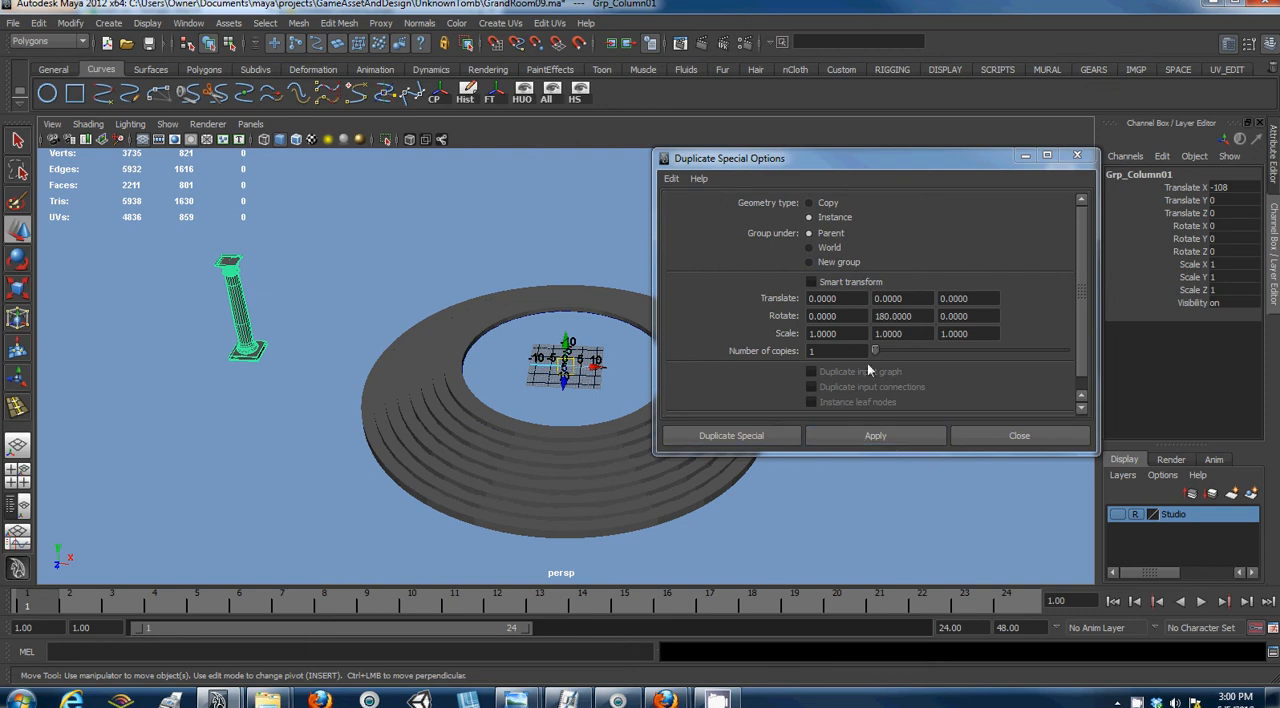
drag(876, 350, 900, 351)
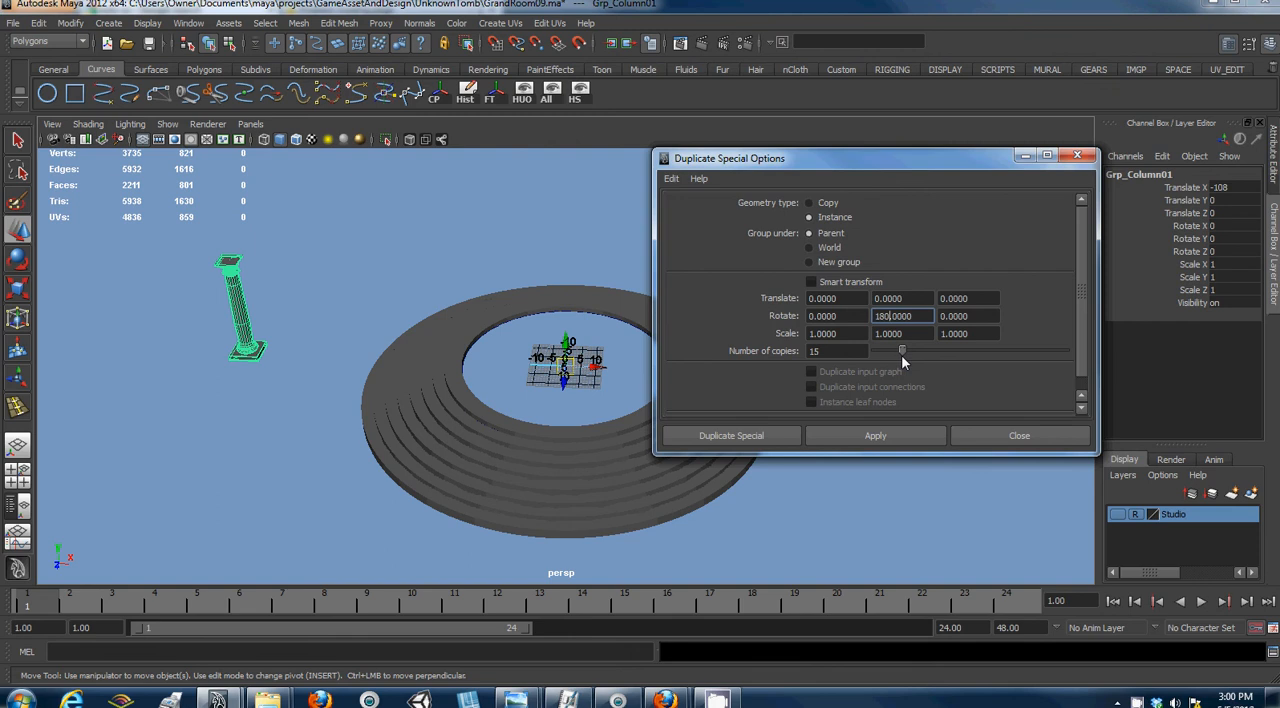
- Try twice to create 16 column instances with a Y rotation of 180, undoing the duplicates each time
click(846, 437)
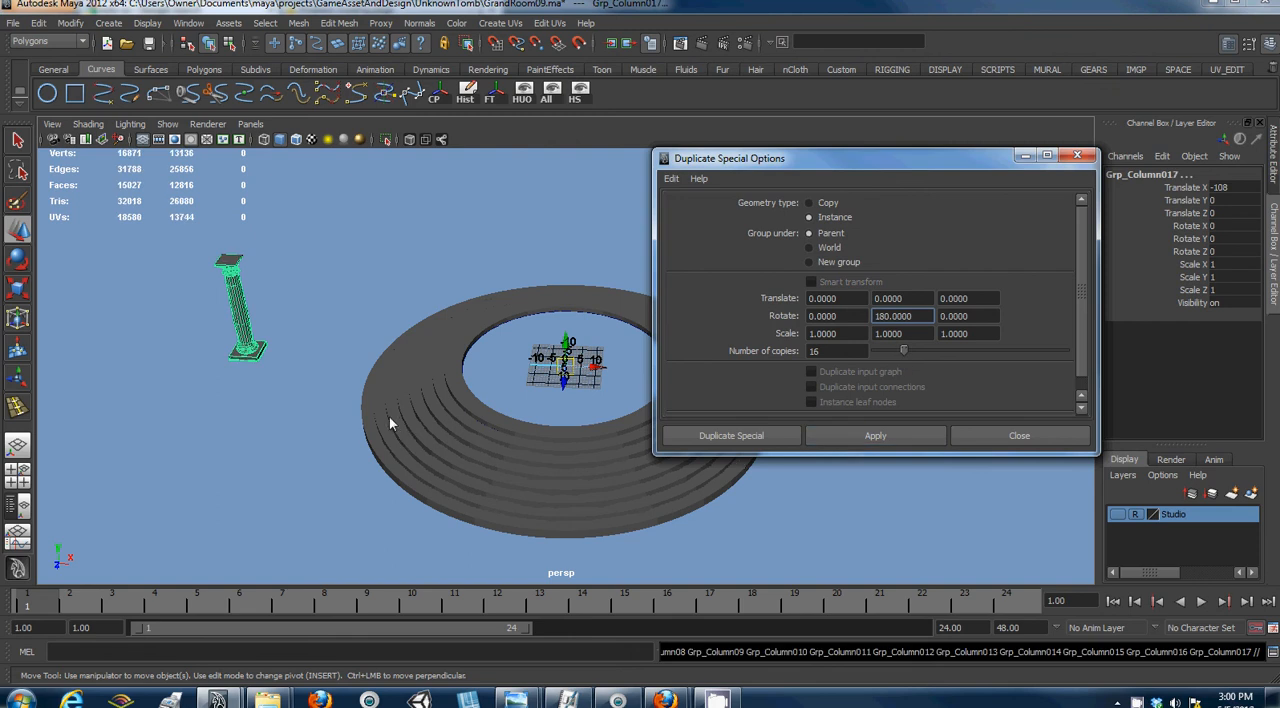
key(ctrl+z)
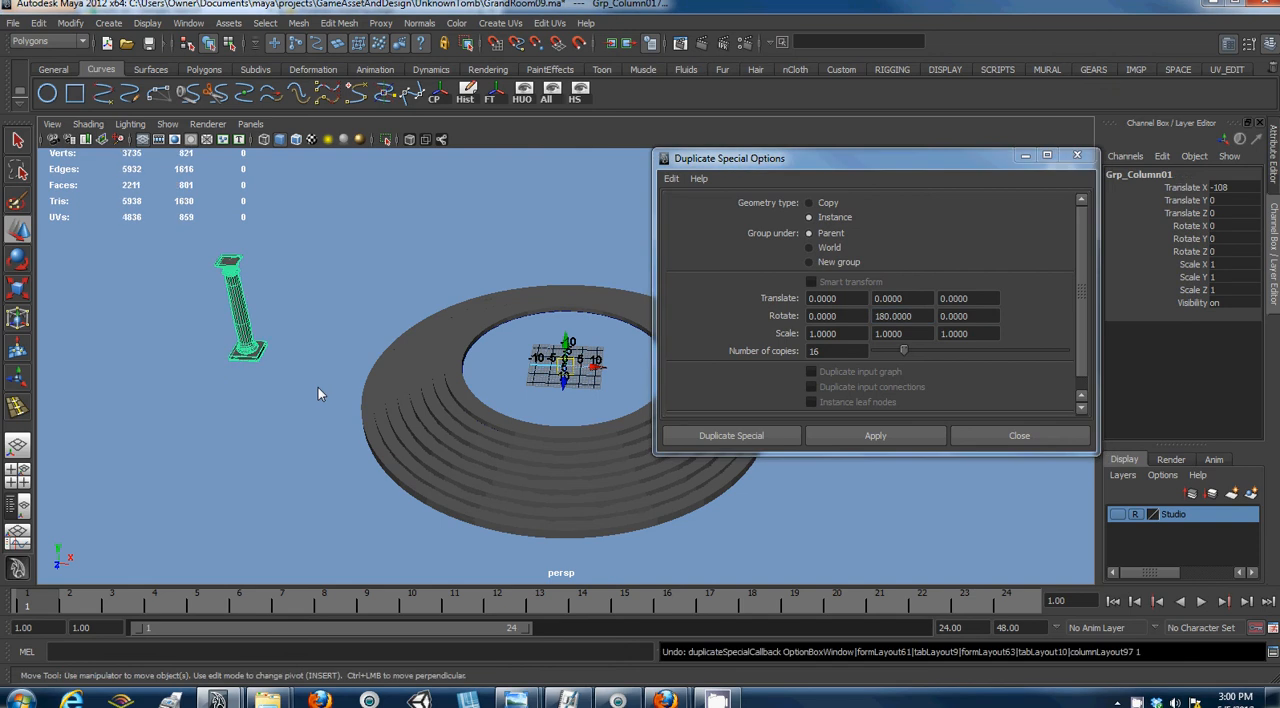
click(292, 389)
click(247, 355)
key(Up)
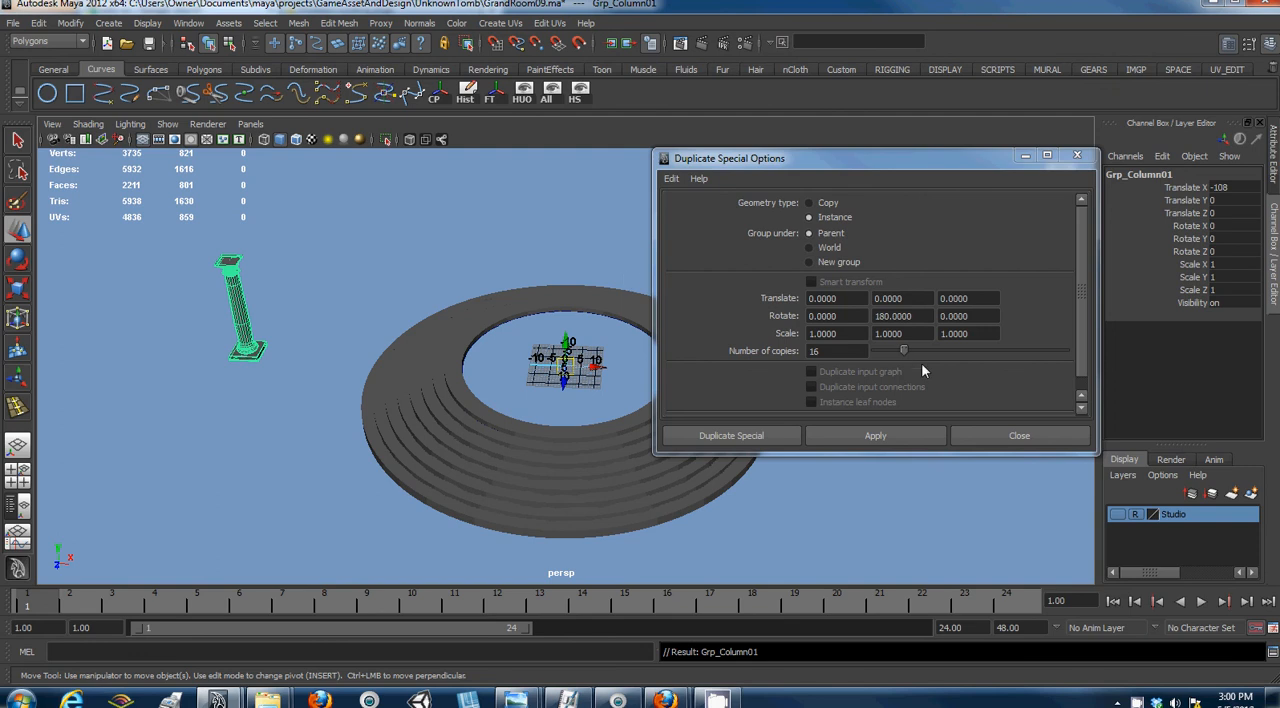
click(840, 436)
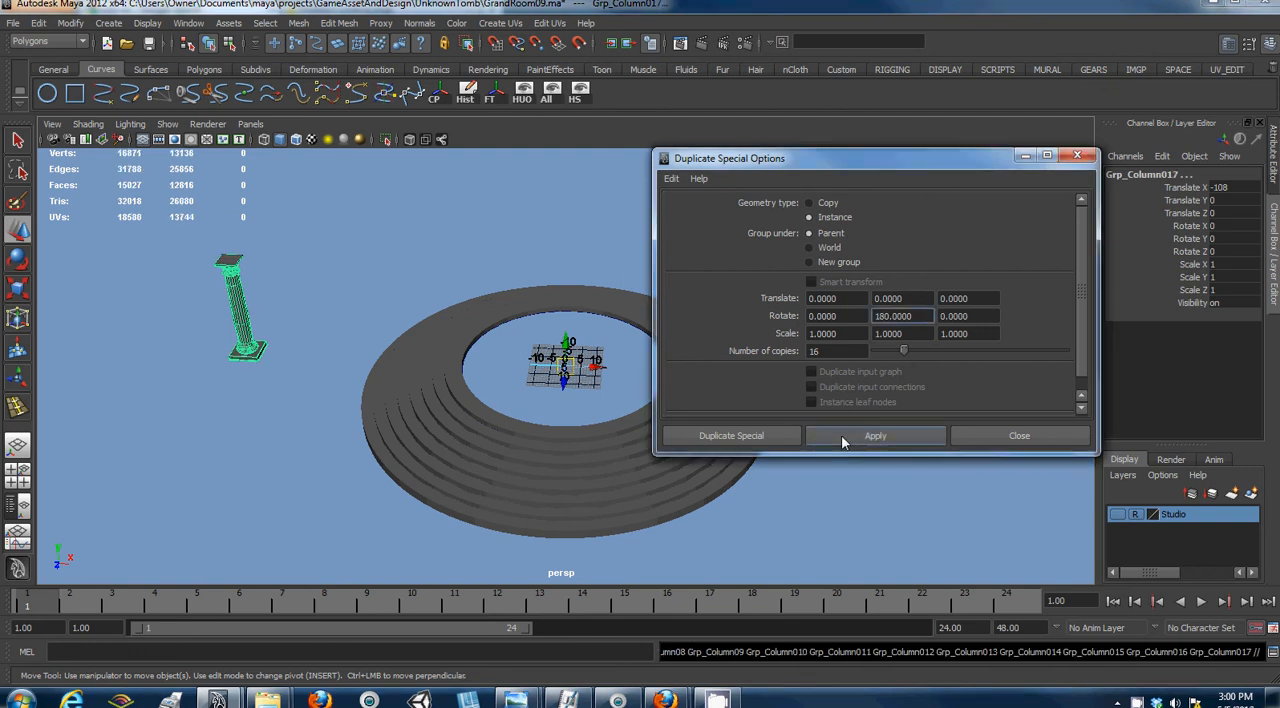
key(ctrl+z)
key(ctrl+z)
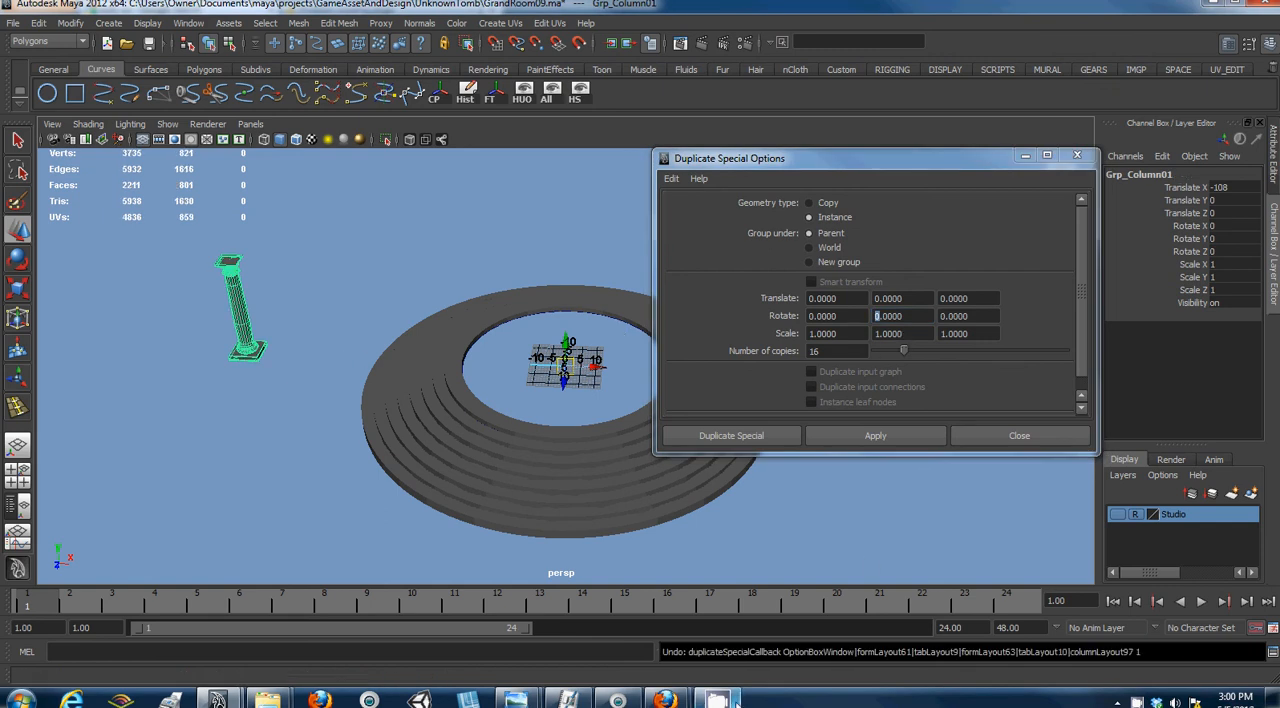
double_click(1142, 703)
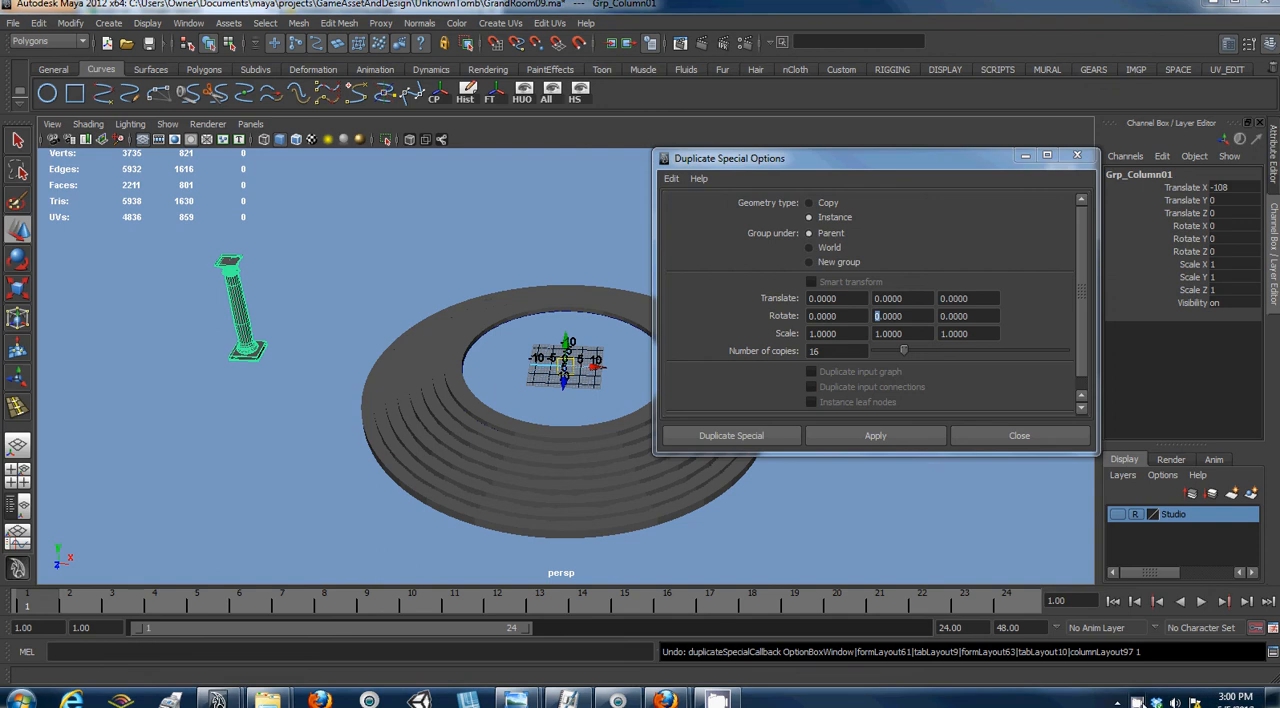
click(201, 209)
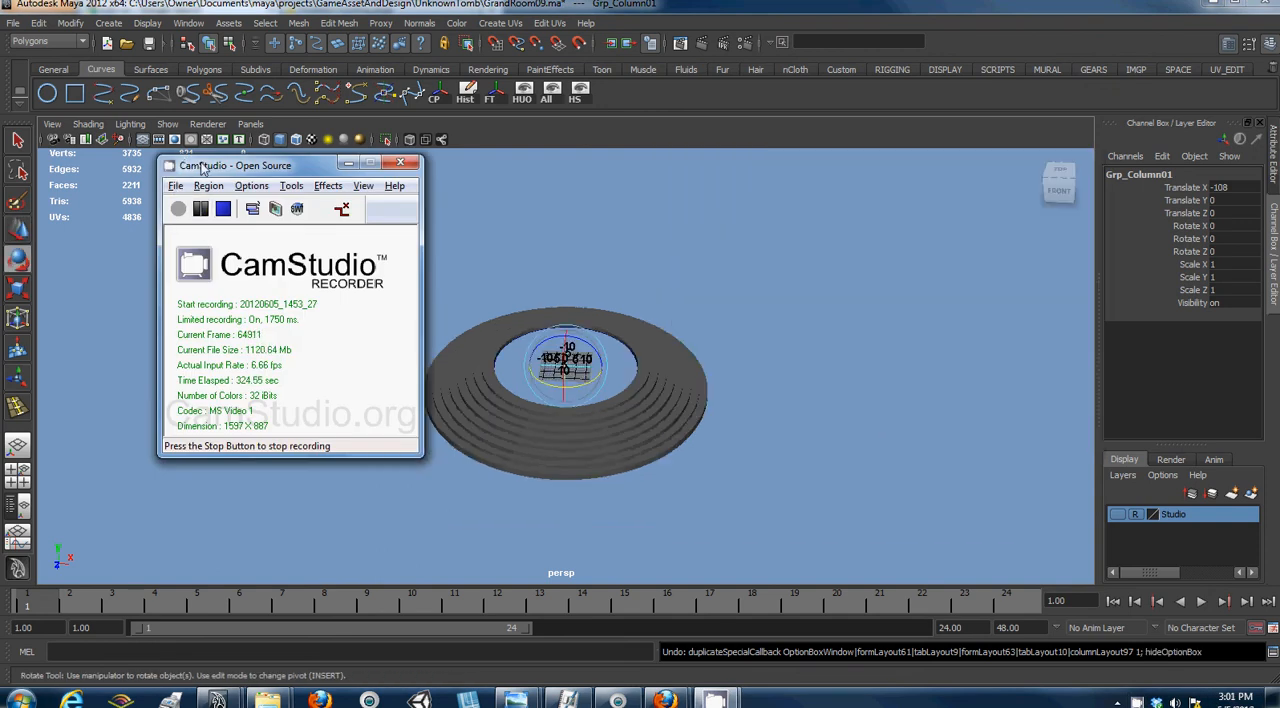
drag(201, 168, 274, 256)
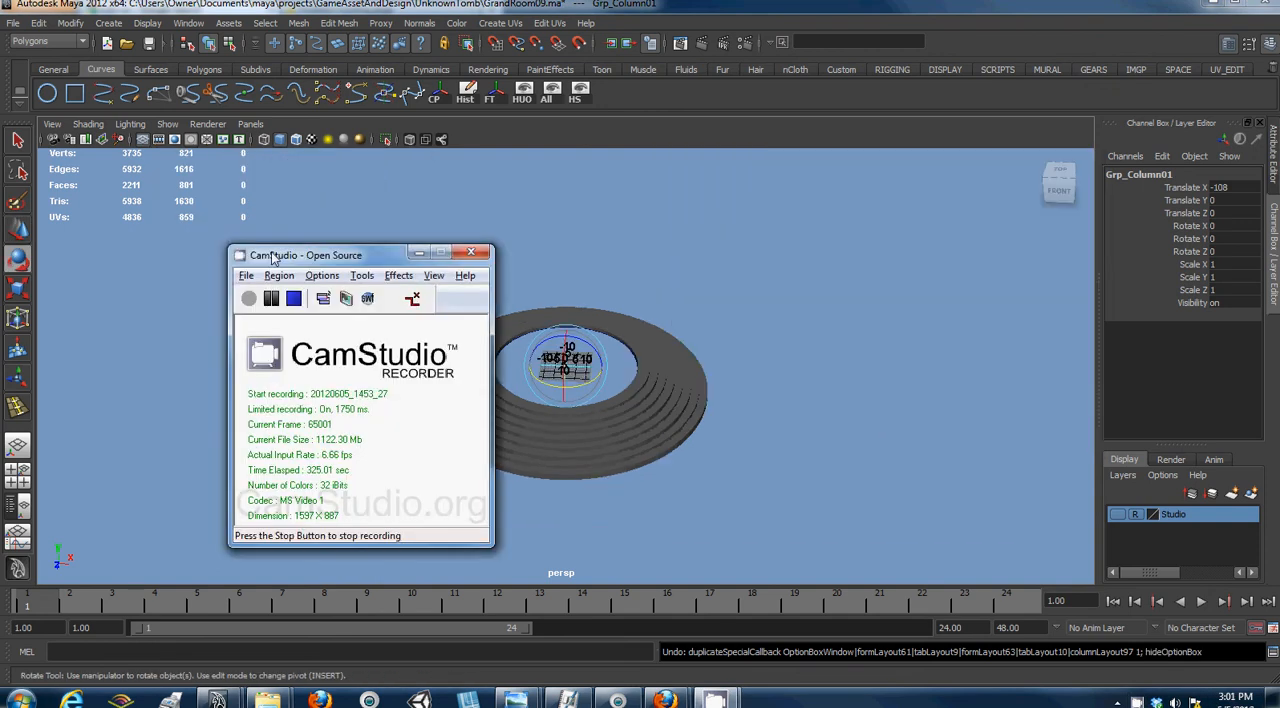
click(418, 251)
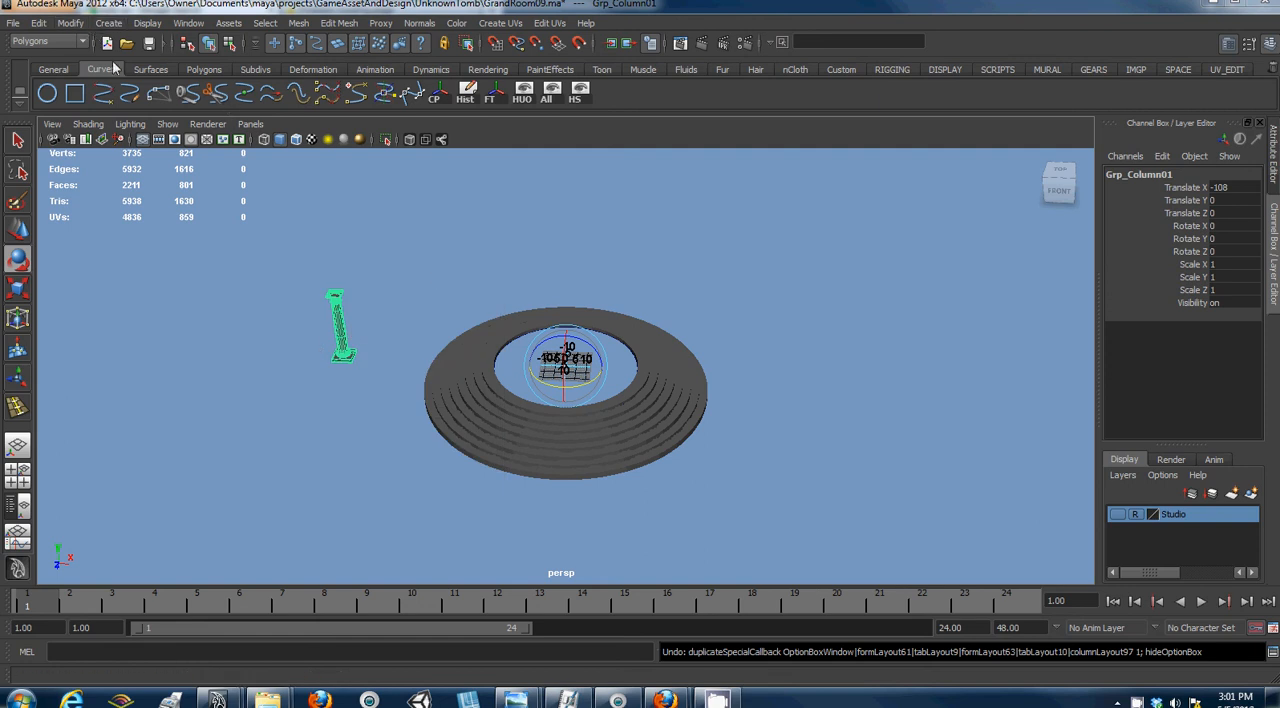
- Try Duplicate Special on the column group with the stored options, undo it and reselect the original group
click(38, 22)
click(95, 375)
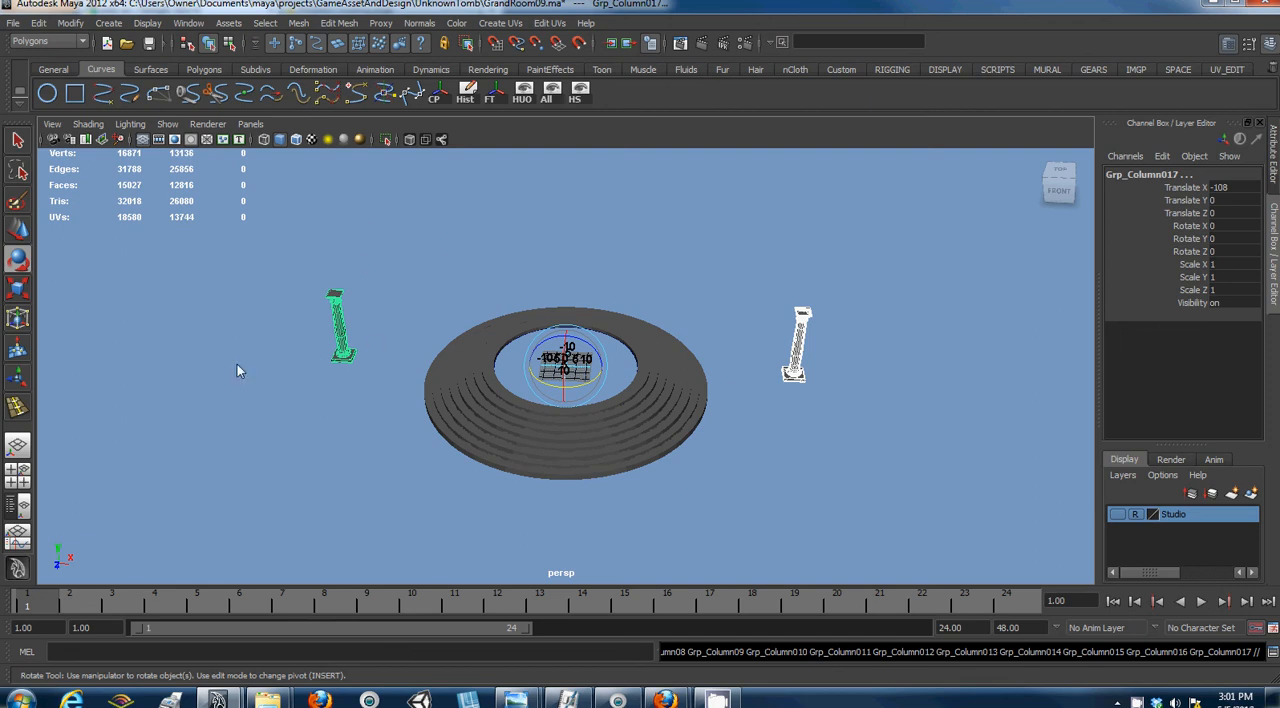
key(ctrl+z)
key(ctrl+z)
key(Up)
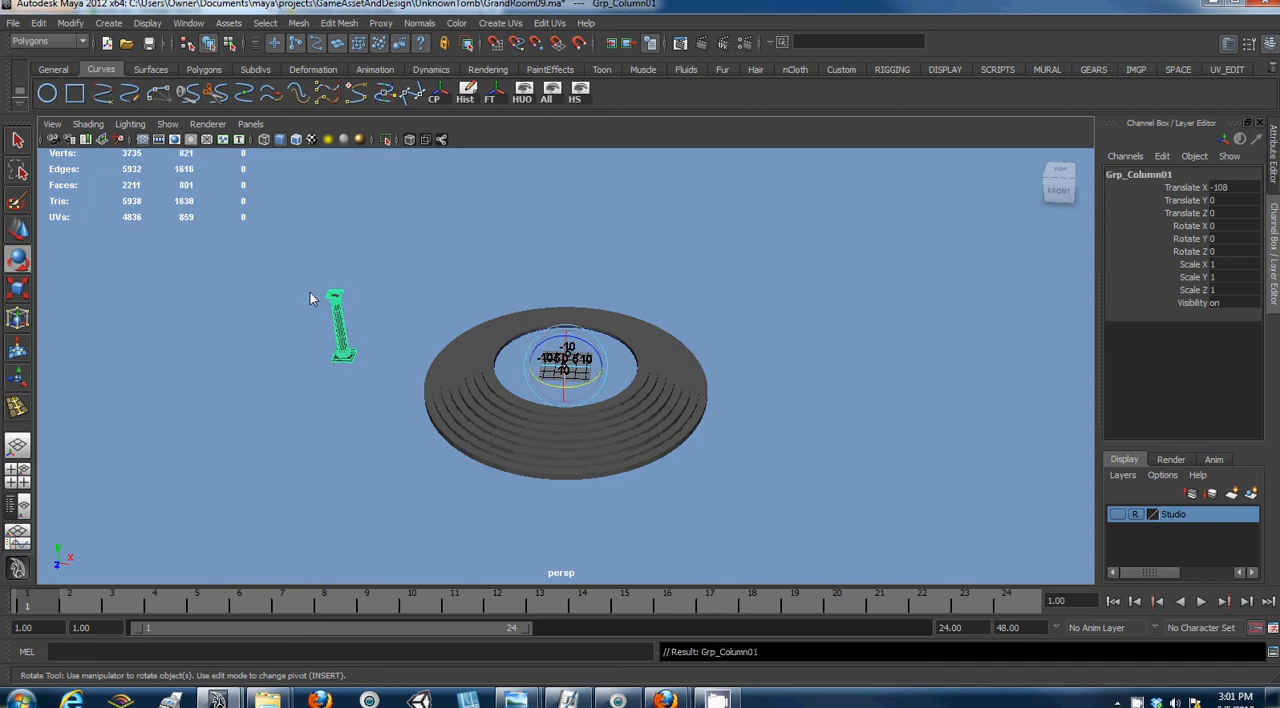
click(1155, 702)
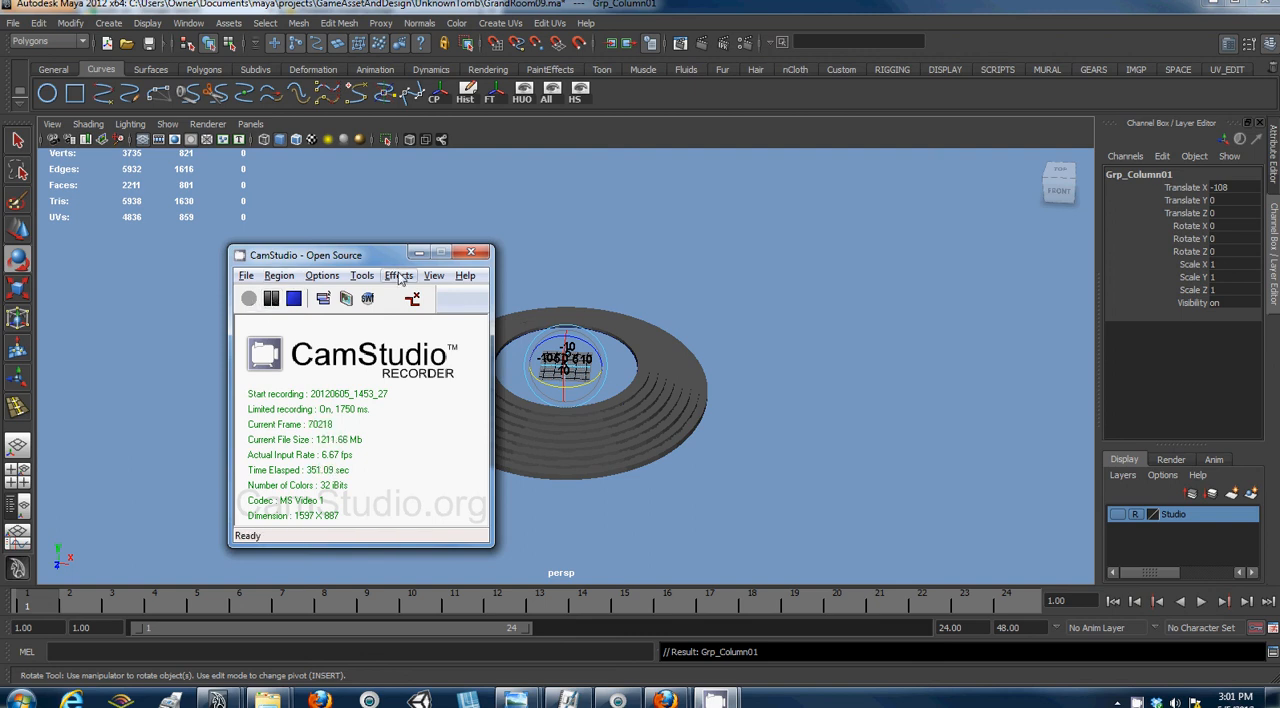
click(419, 252)
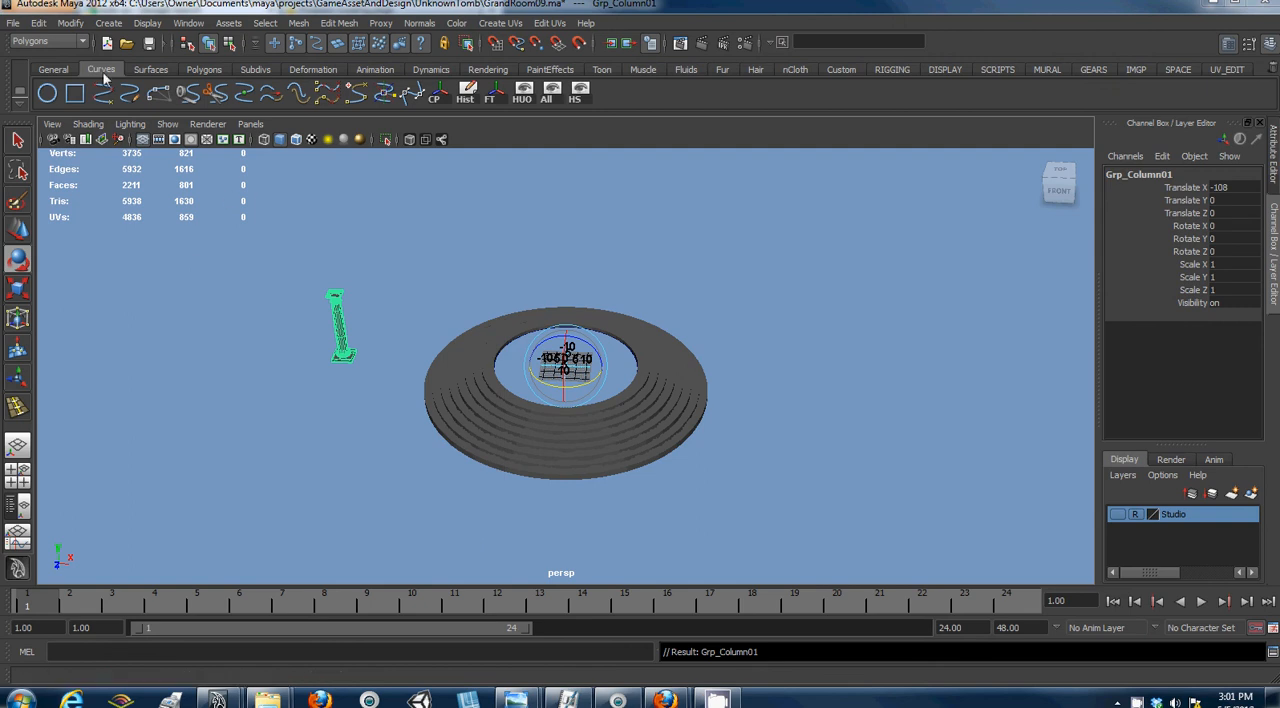
- Create 16 instances of the column group around the steps using Duplicate Special with a Y rotation of 25
click(39, 23)
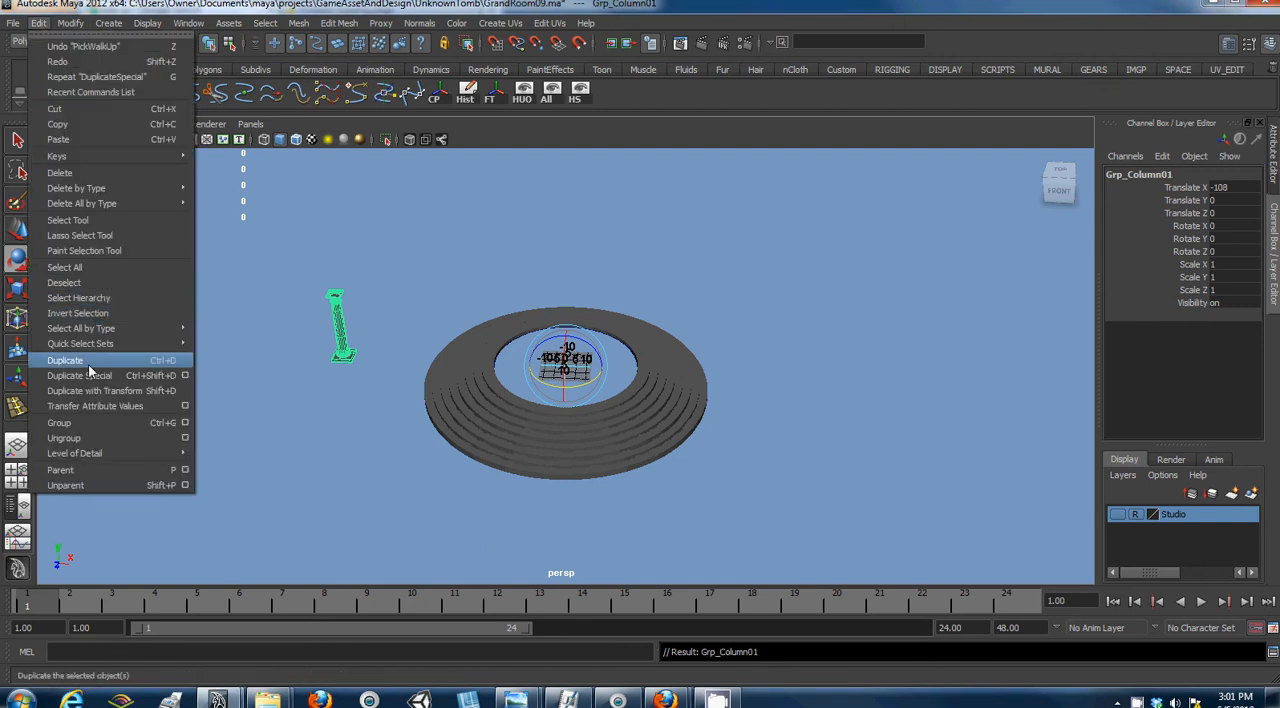
click(186, 375)
drag(888, 316, 860, 320)
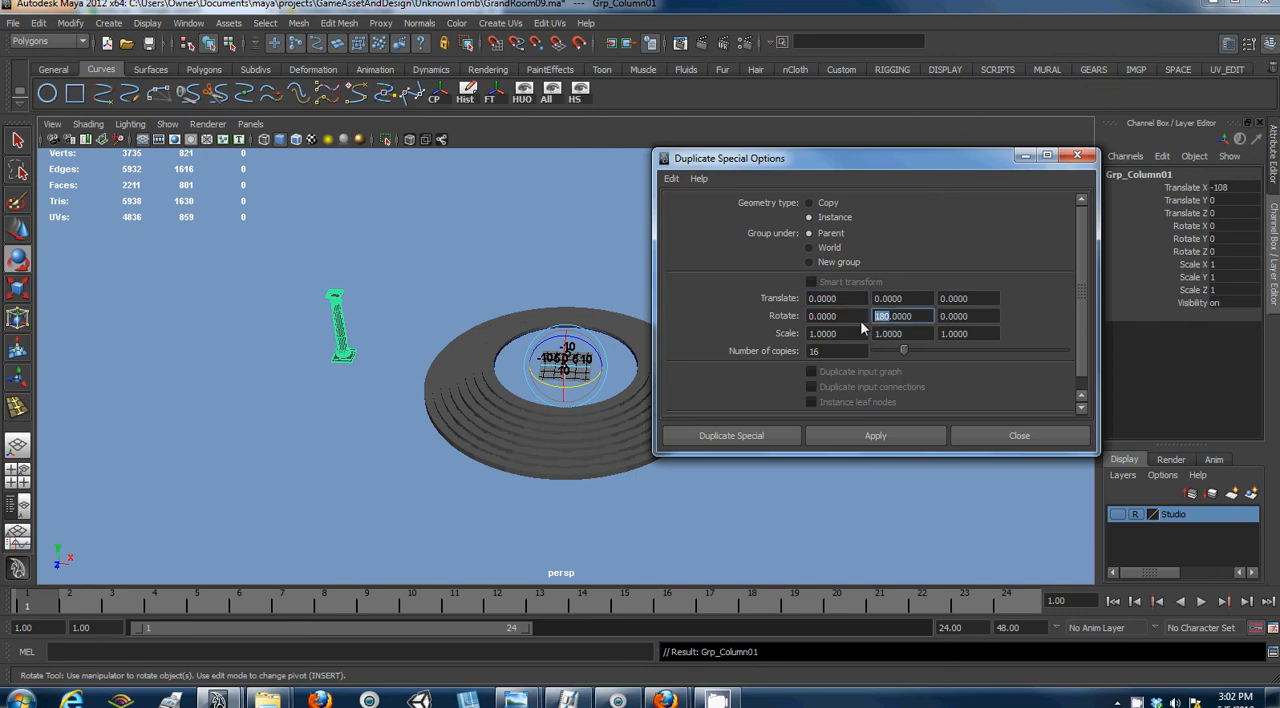
text(25)
click(880, 436)
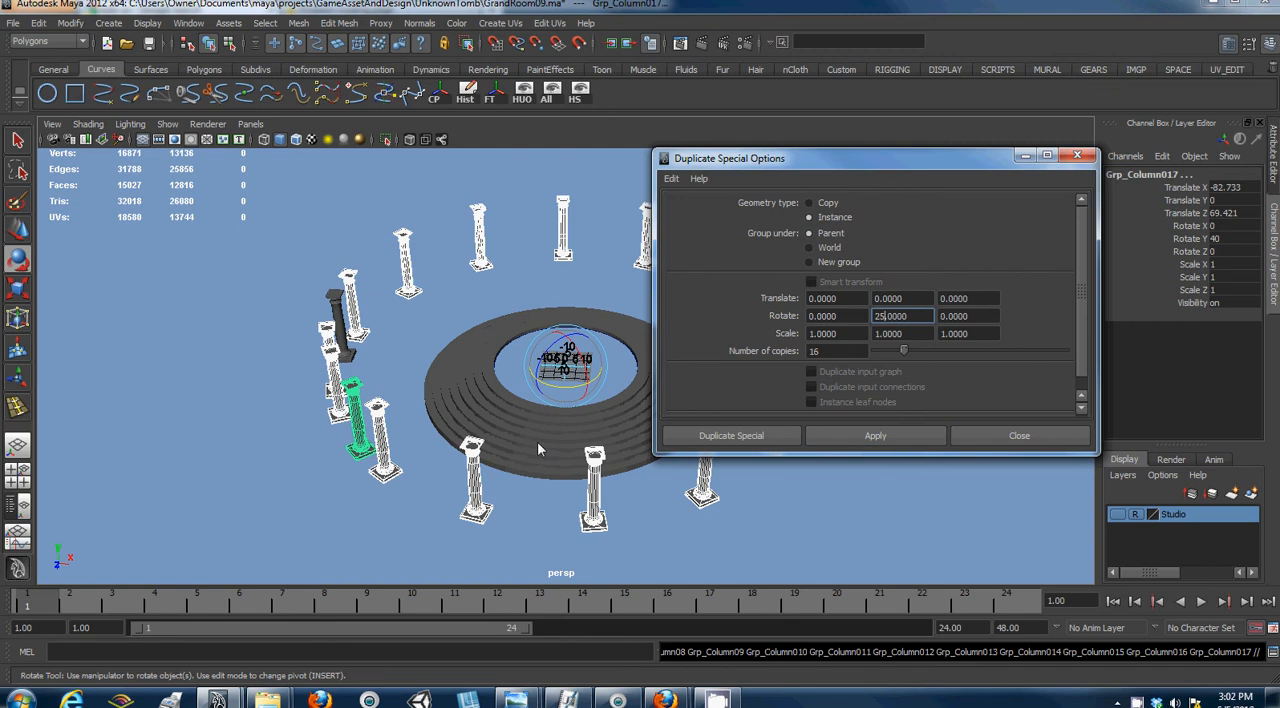
- Undo the ring of column instances made with a Y rotation of 16
click(1138, 701)
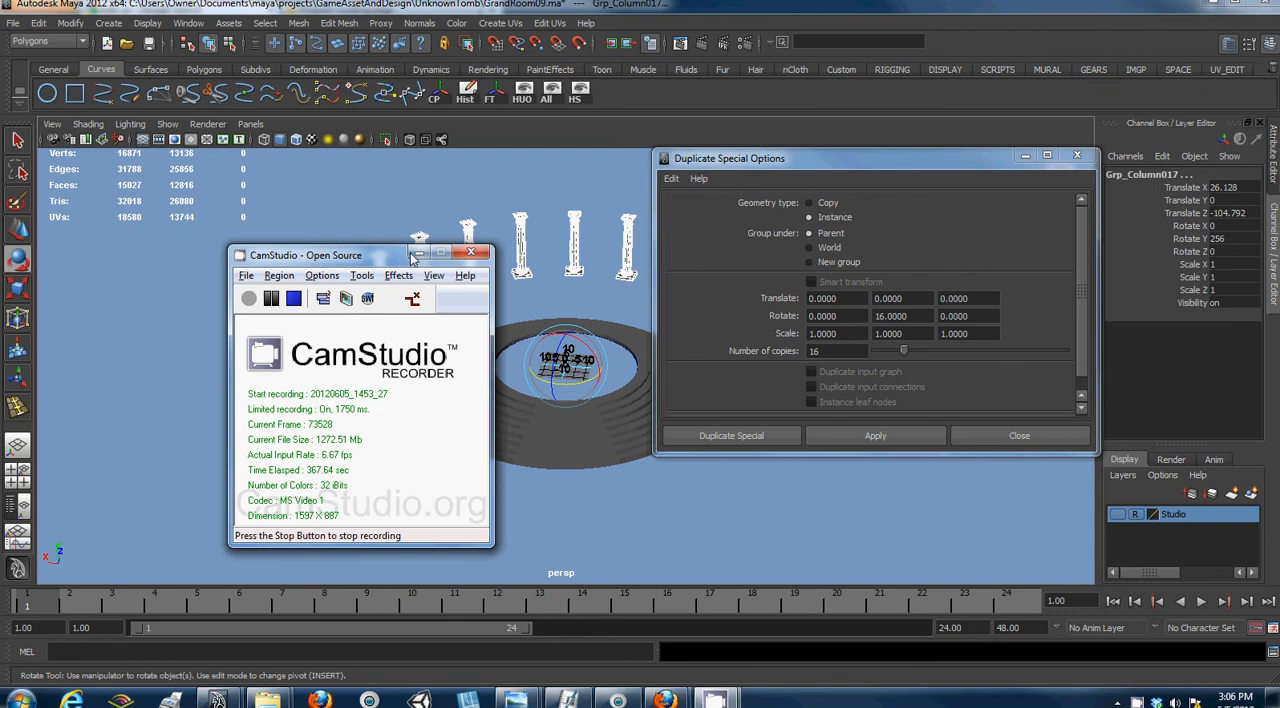
click(416, 254)
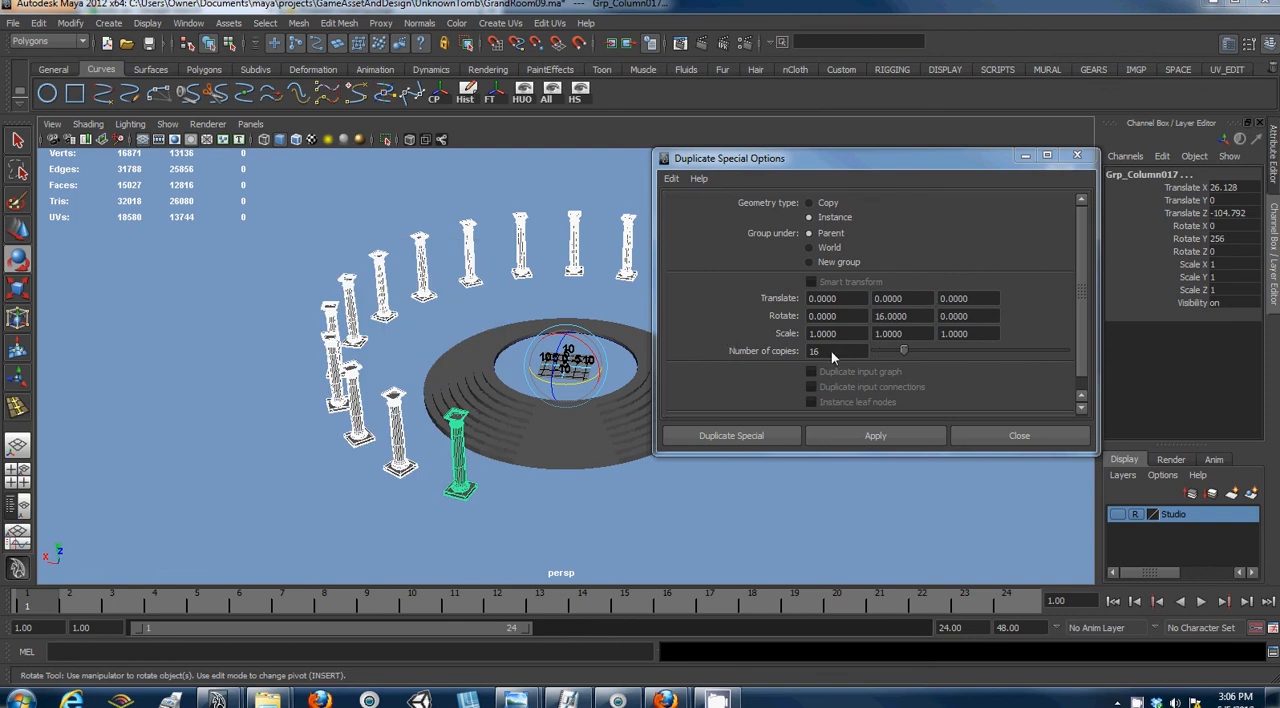
key(ctrl+z)
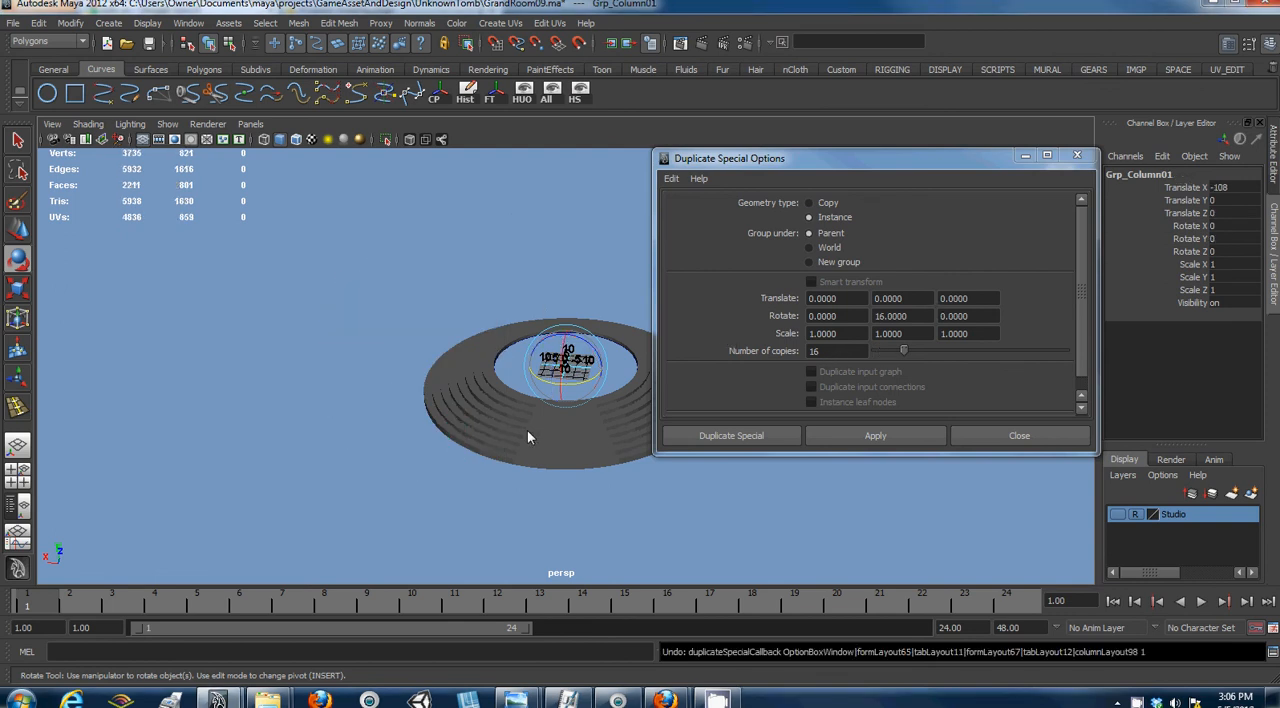
- Try creating 16 instances of the column group with a Y rotation of 16, then undo the duplicates
alt+drag(429, 428, 777, 422)
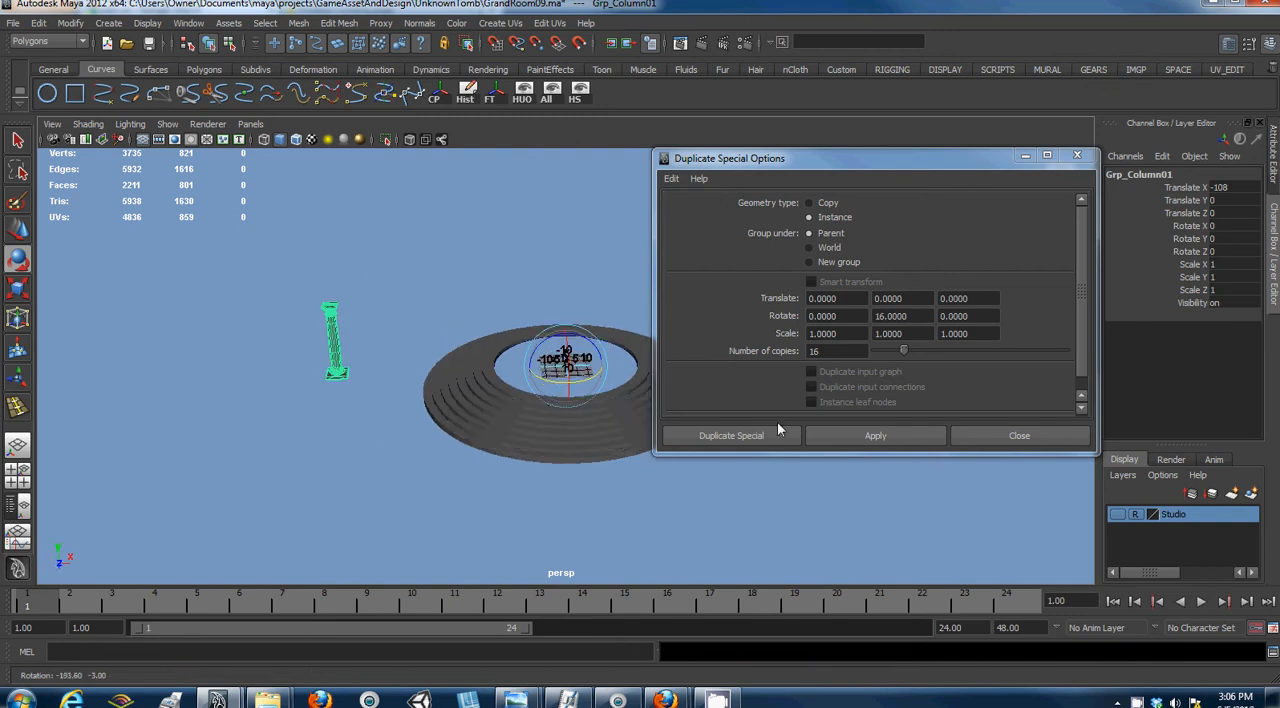
click(875, 435)
alt+drag(480, 400, 496, 430)
key(ctrl+z)
alt+drag(523, 386, 369, 379)
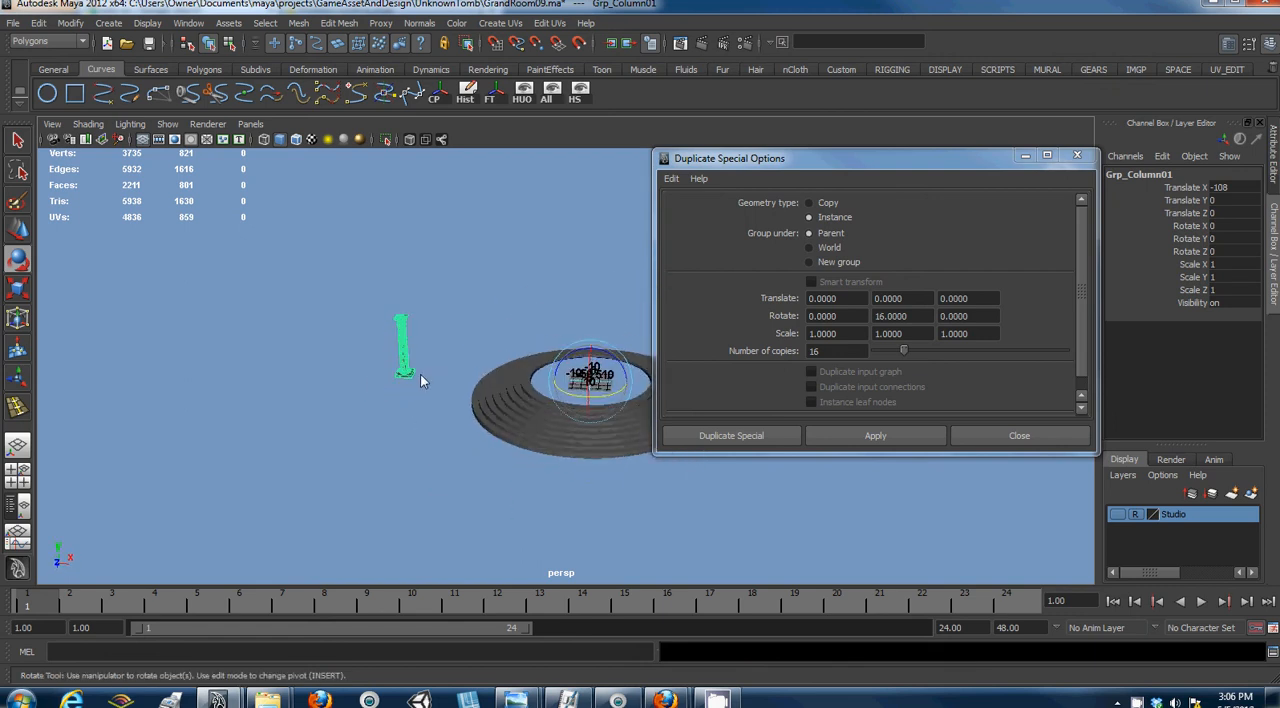
- Try moving the column's pieces outward along X and scaling their group, then undo the changes
click(405, 370)
key(w)
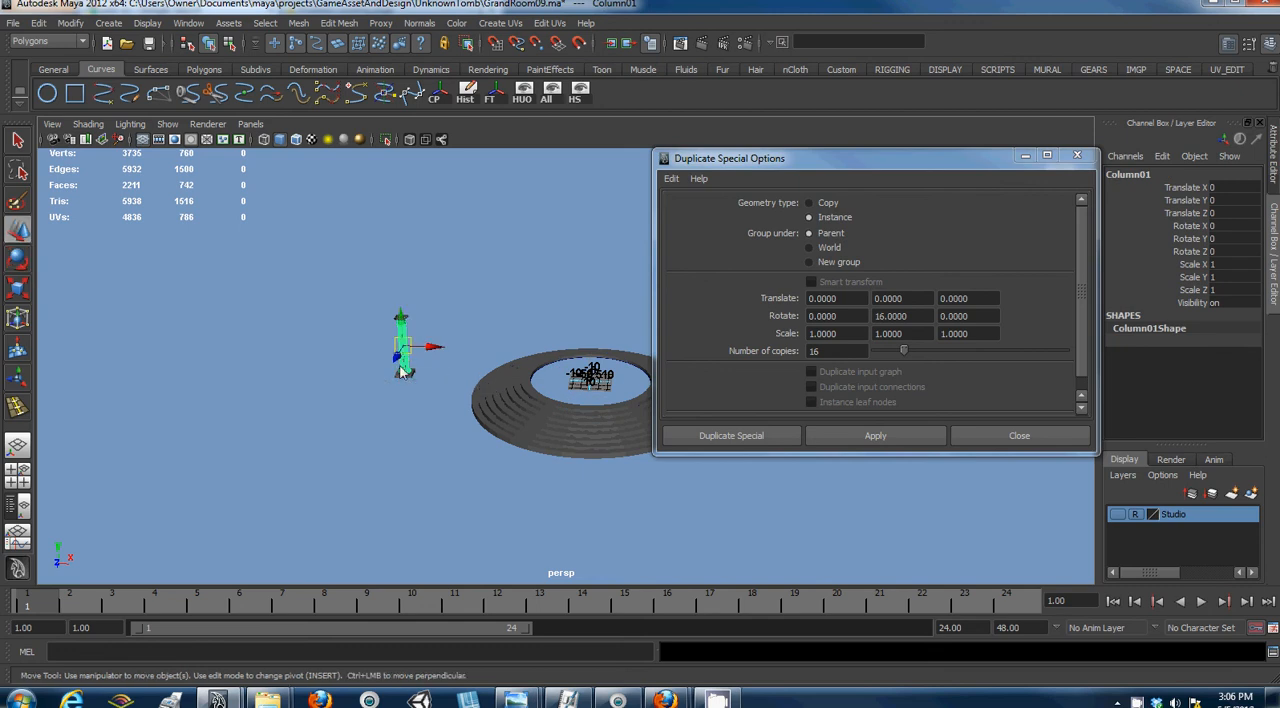
click(433, 375)
drag(445, 383, 274, 399)
key(Up)
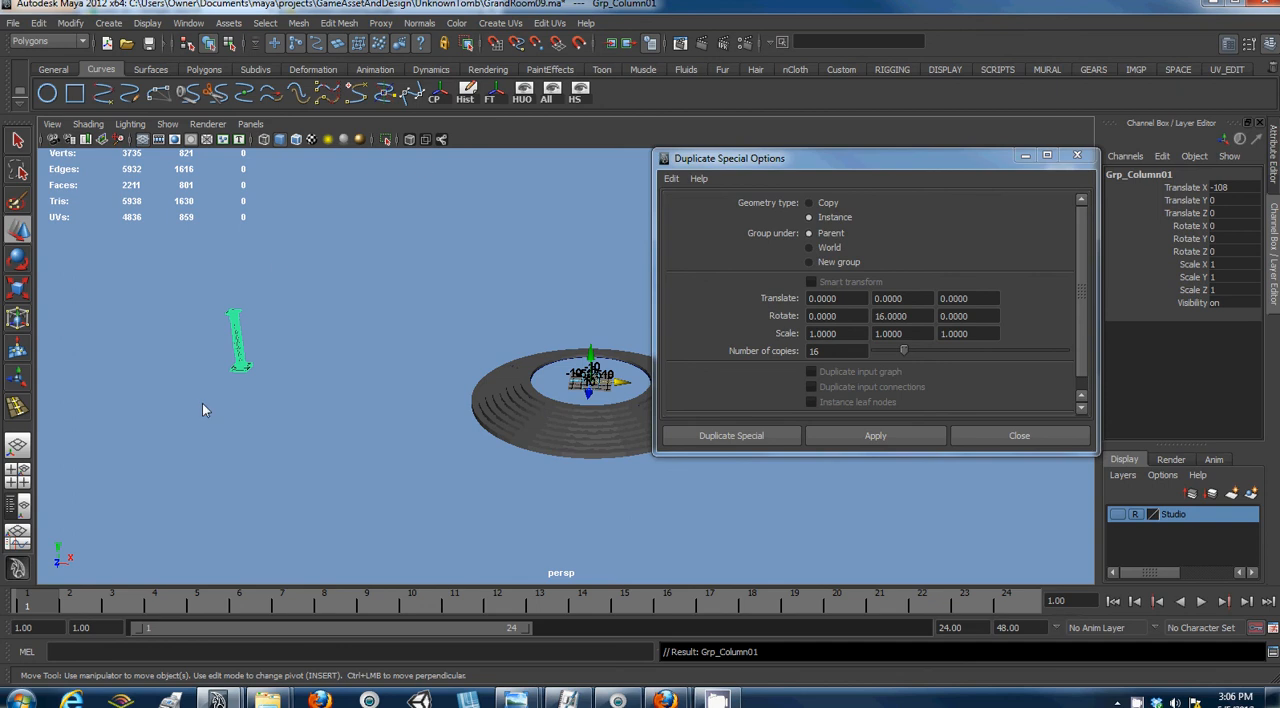
key(r)
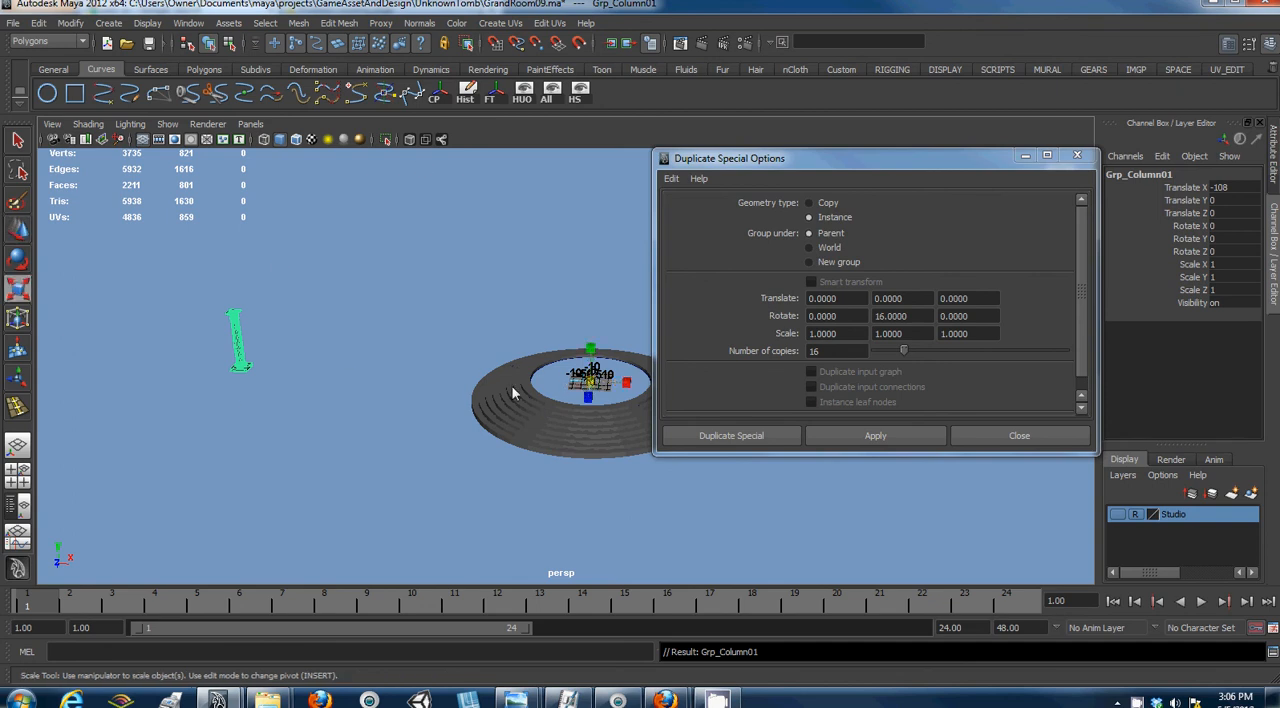
drag(597, 385, 795, 309)
key(ctrl+z)
key(ctrl+z)
key(ctrl+z)
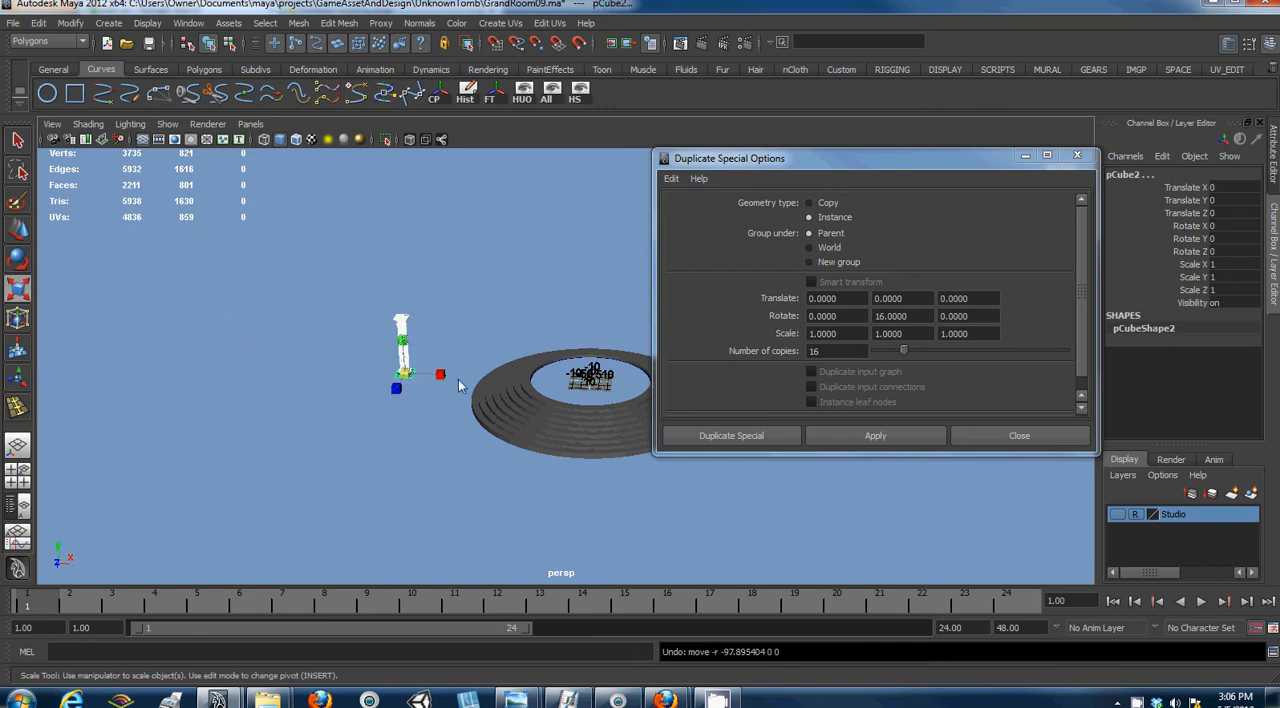
- Select the column's parent group and scale it uniformly to about 2.044 around the centre of the steps
key(Up)
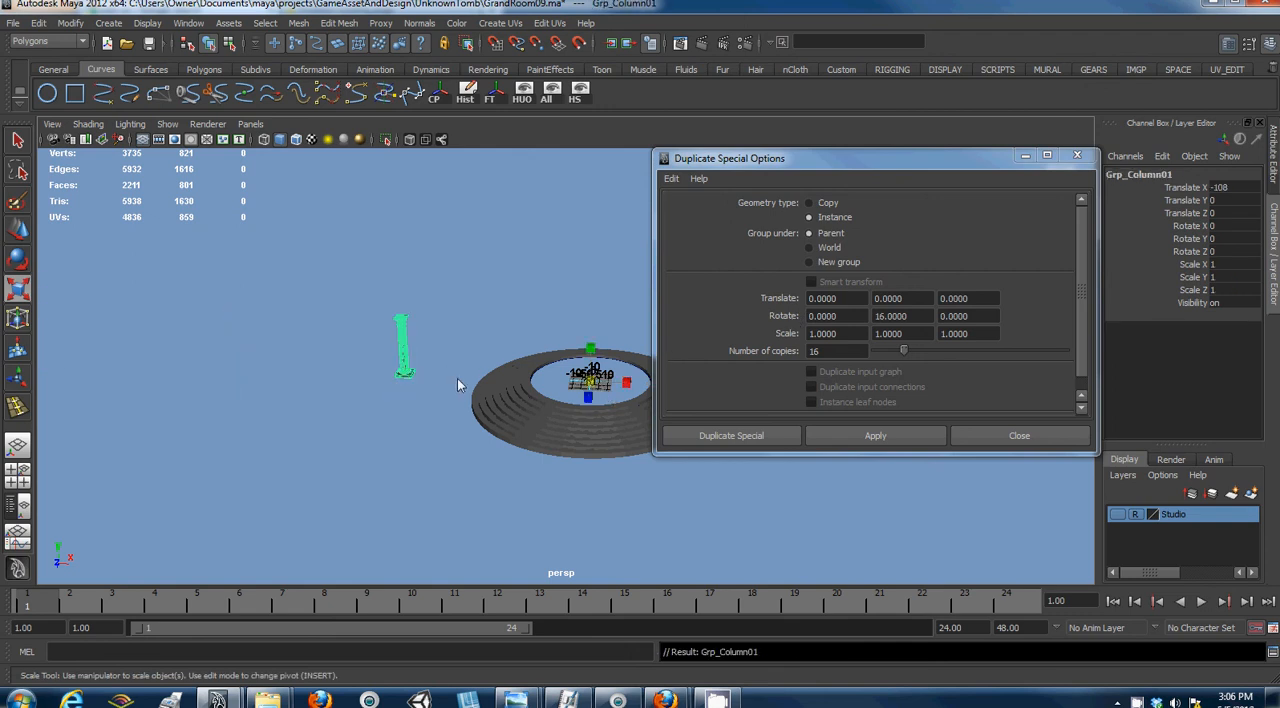
drag(593, 381, 728, 346)
drag(740, 344, 790, 317)
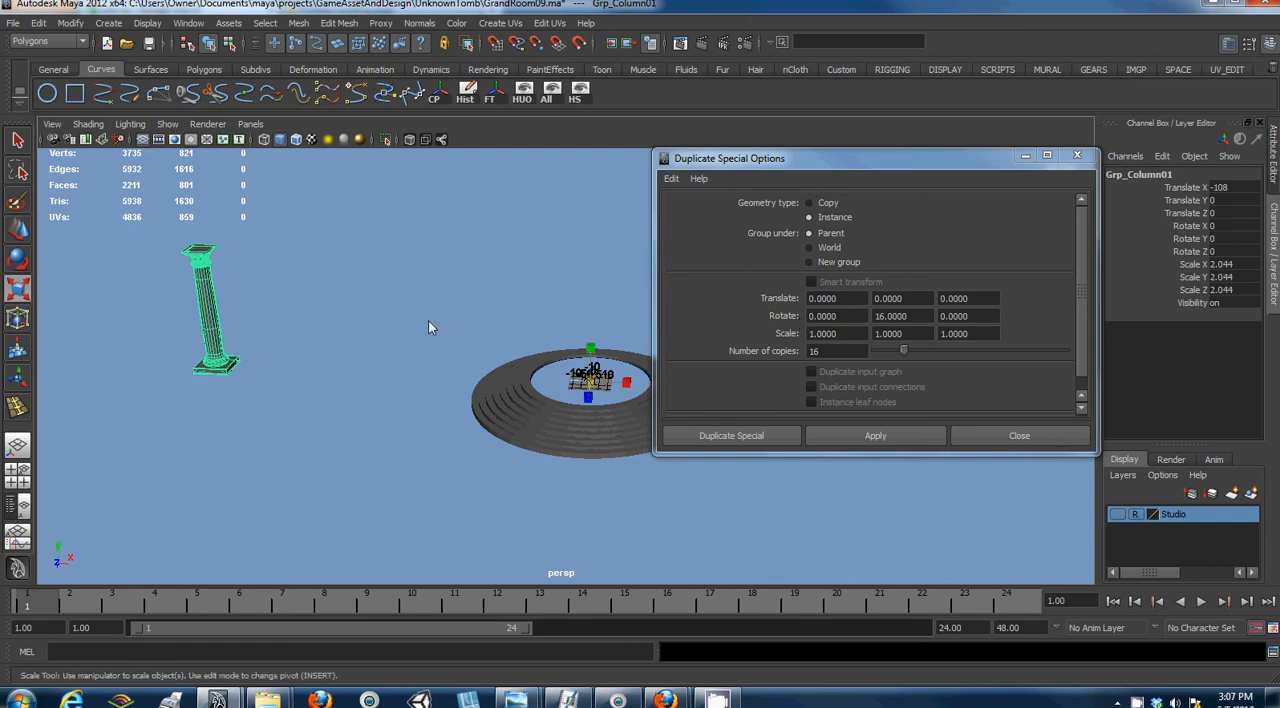
- Create 16 instances of the enlarged column group around the steps using Duplicate Special with a Y rotation of 16
alt+drag(398, 397, 366, 428)
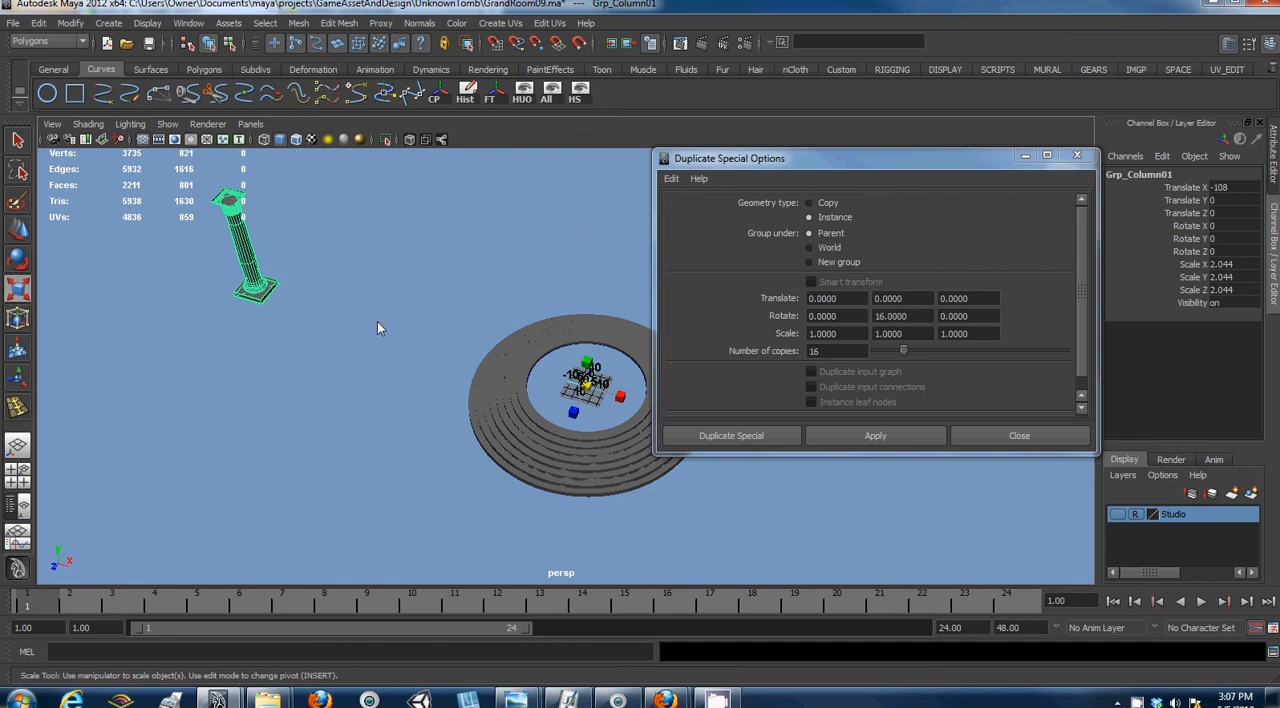
alt+drag(306, 346, 349, 317)
click(872, 434)
alt+drag(420, 370, 515, 404)
key(ctrl+z)
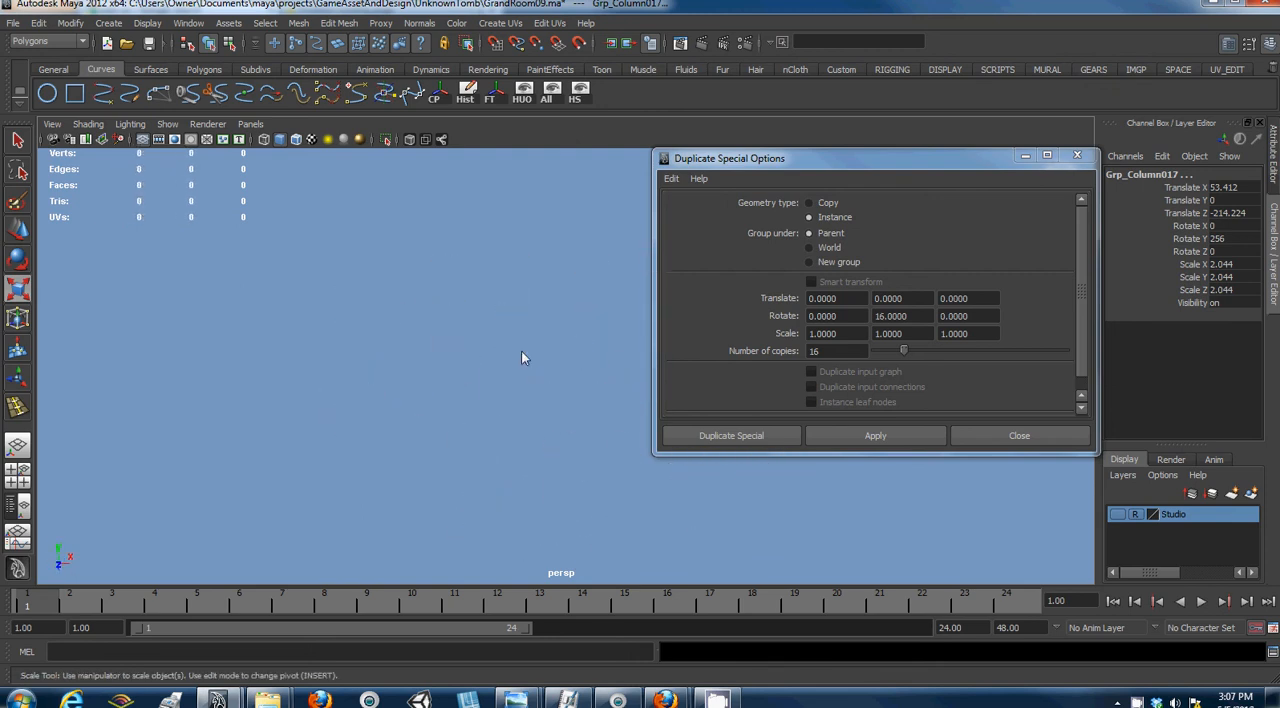
- Select the perspective camera, move the Duplicate Special options aside and open the camera's attributes
click(55, 128)
click(80, 150)
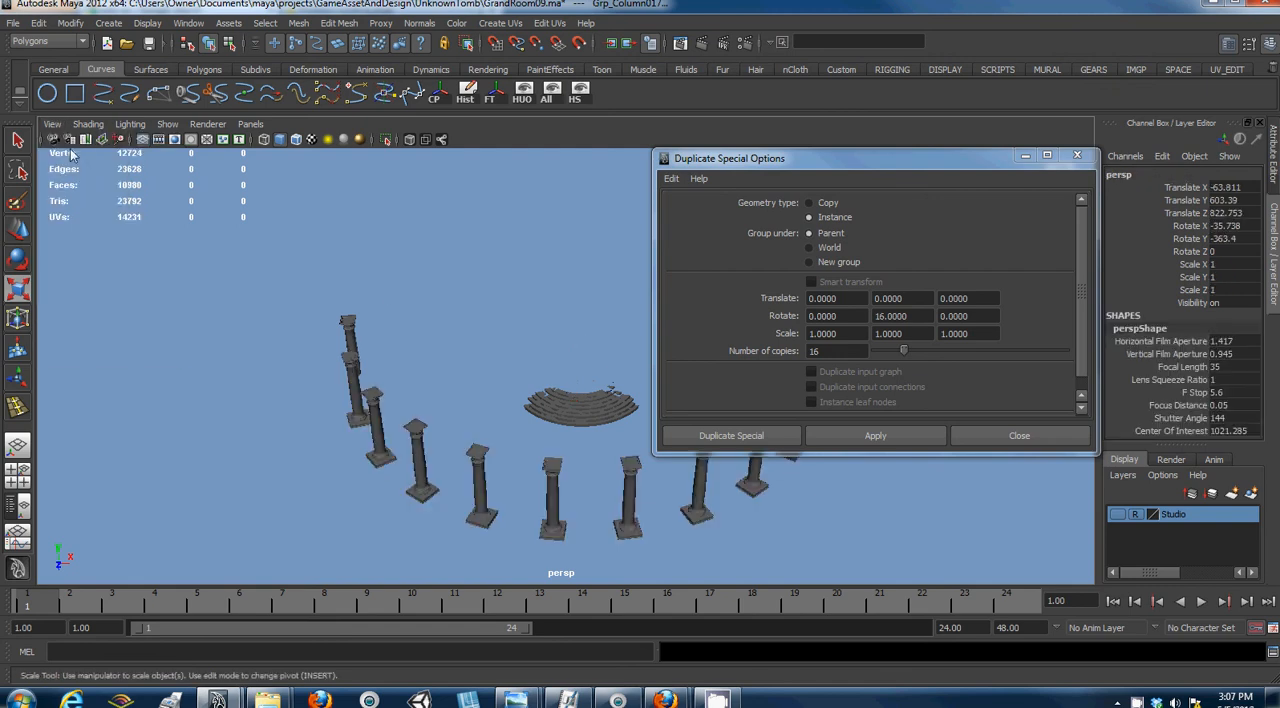
drag(932, 172, 485, 167)
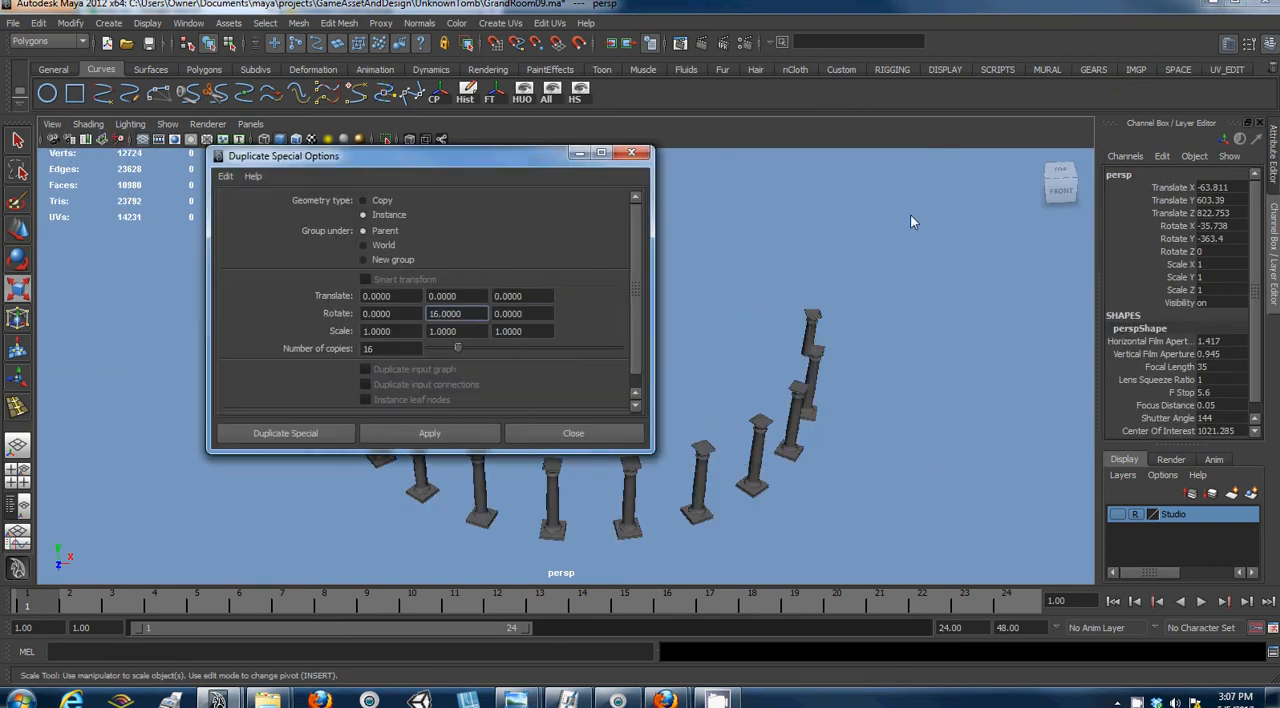
key(ctrl+a)
click(1145, 306)
key(ctrl+a)
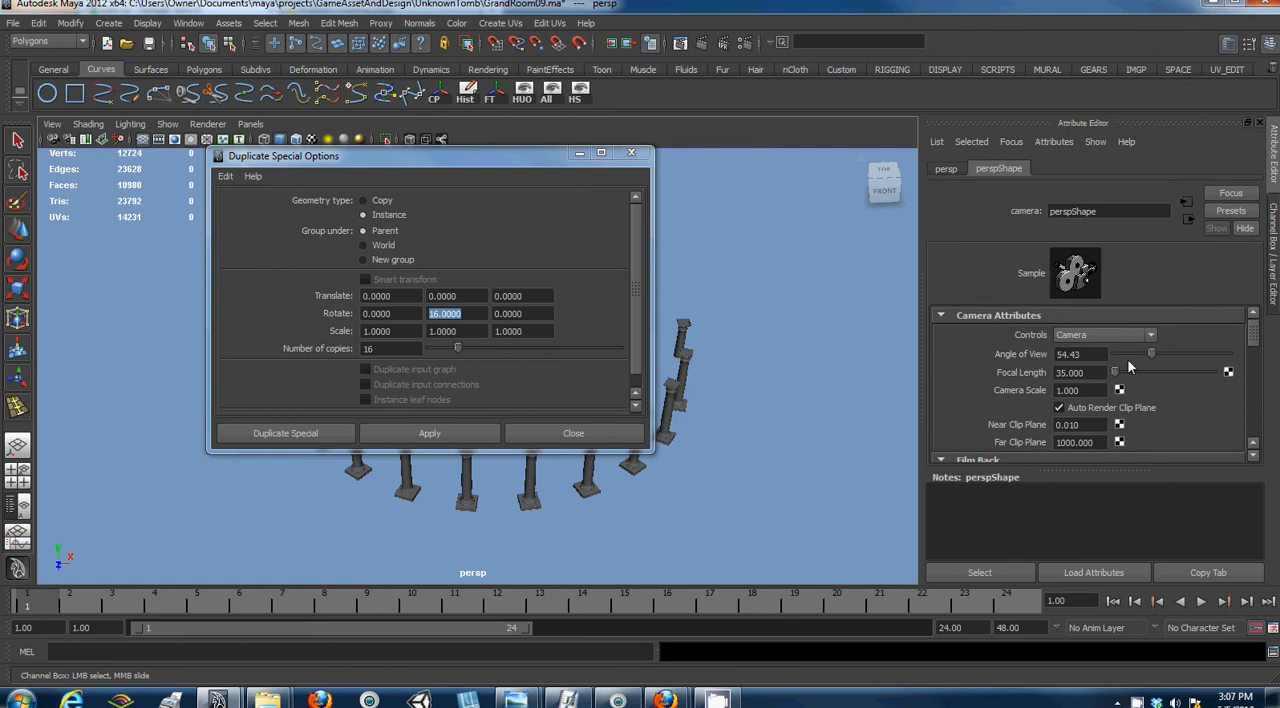
scroll(1085, 378, down, 2)
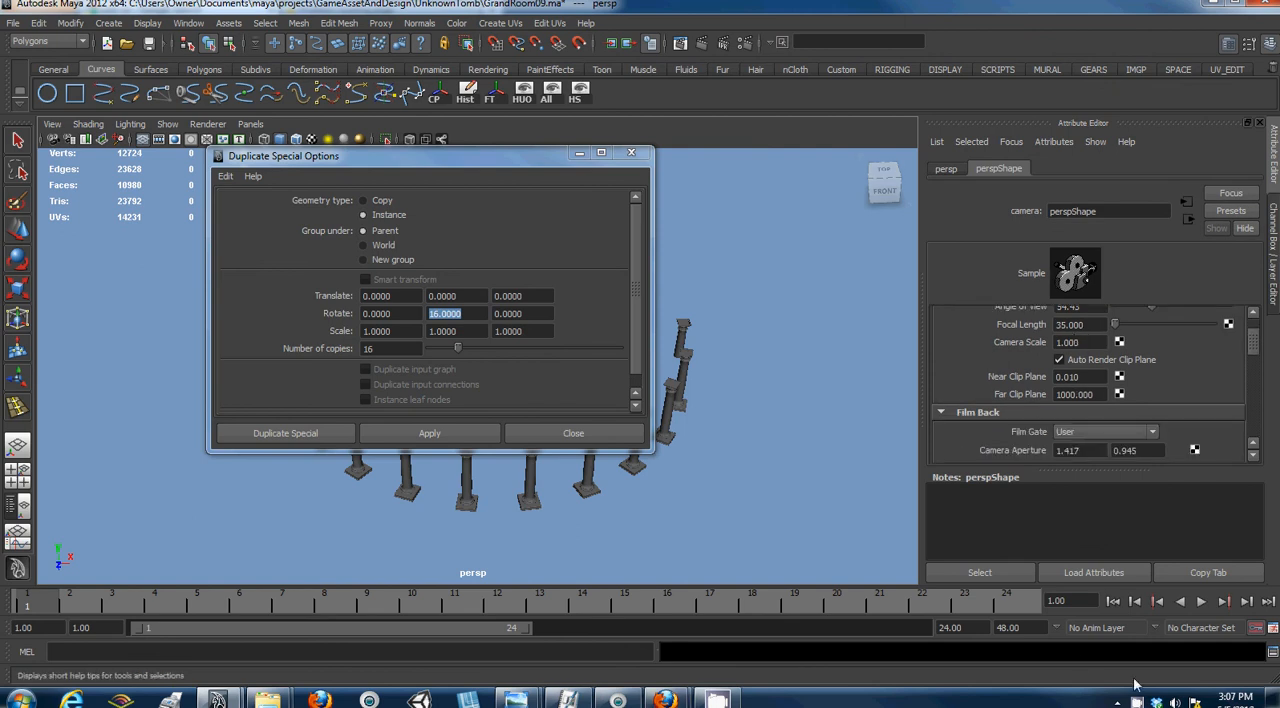
click(716, 699)
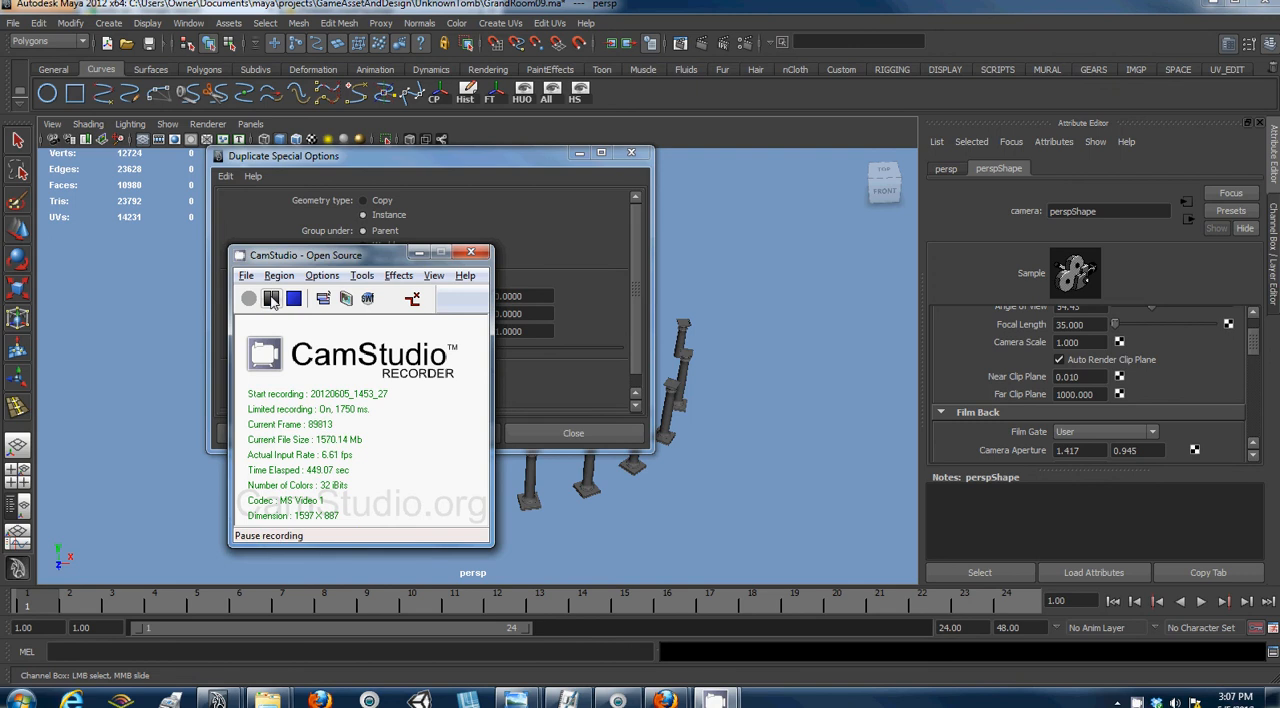
click(419, 253)
click(1089, 376)
text(1)
key(Tab)
text(1111111111)
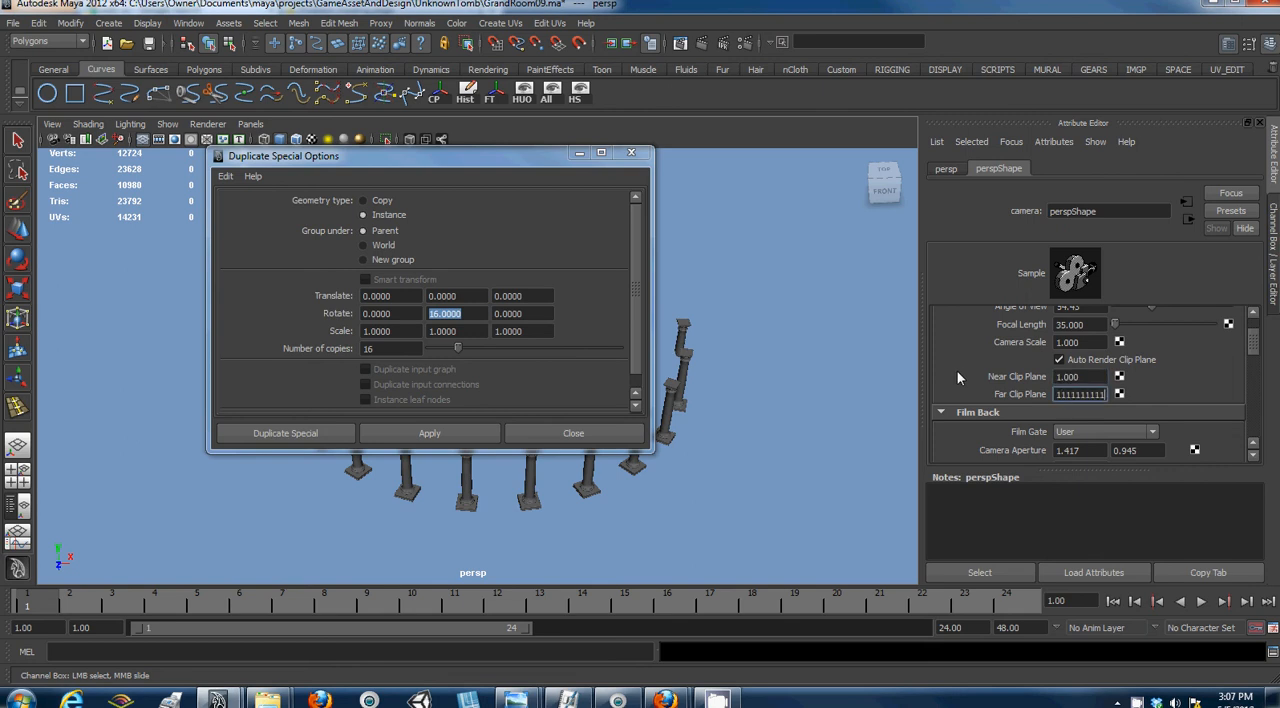
key(Return)
click(579, 153)
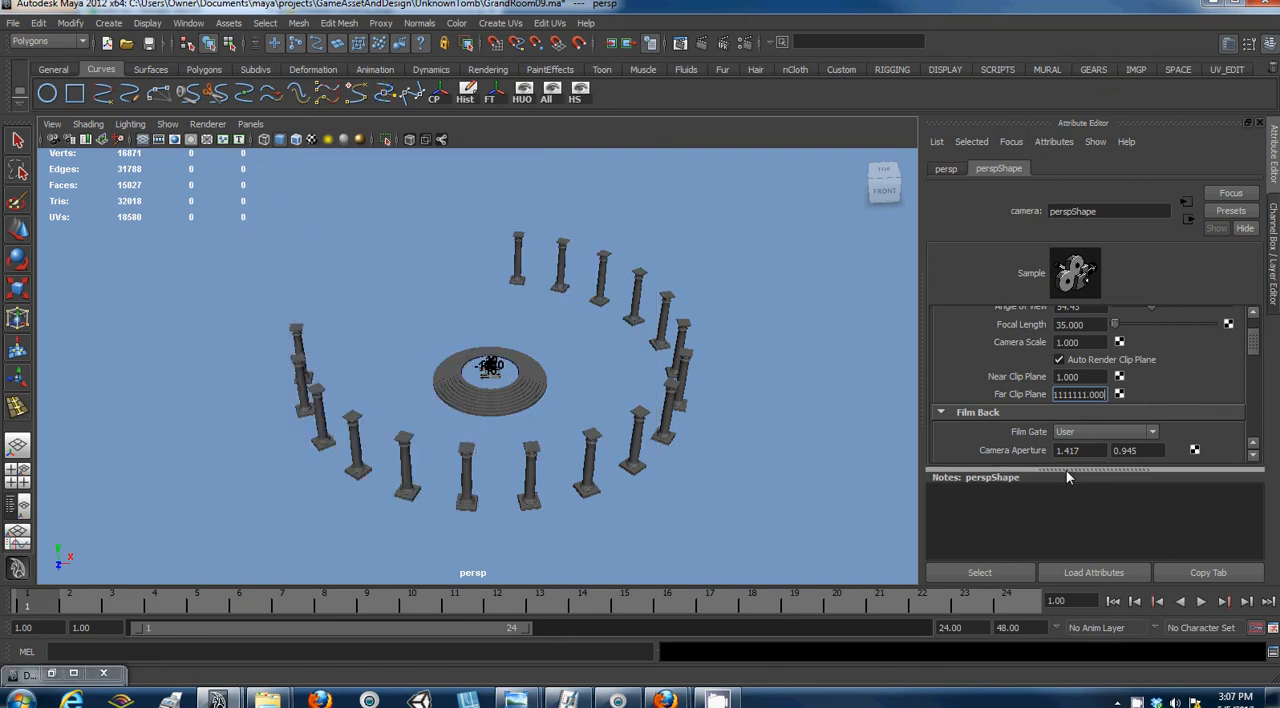
- Clear the selection and check how the columns and circular steps display from far away and close up
click(561, 402)
scroll(561, 392, down, 15)
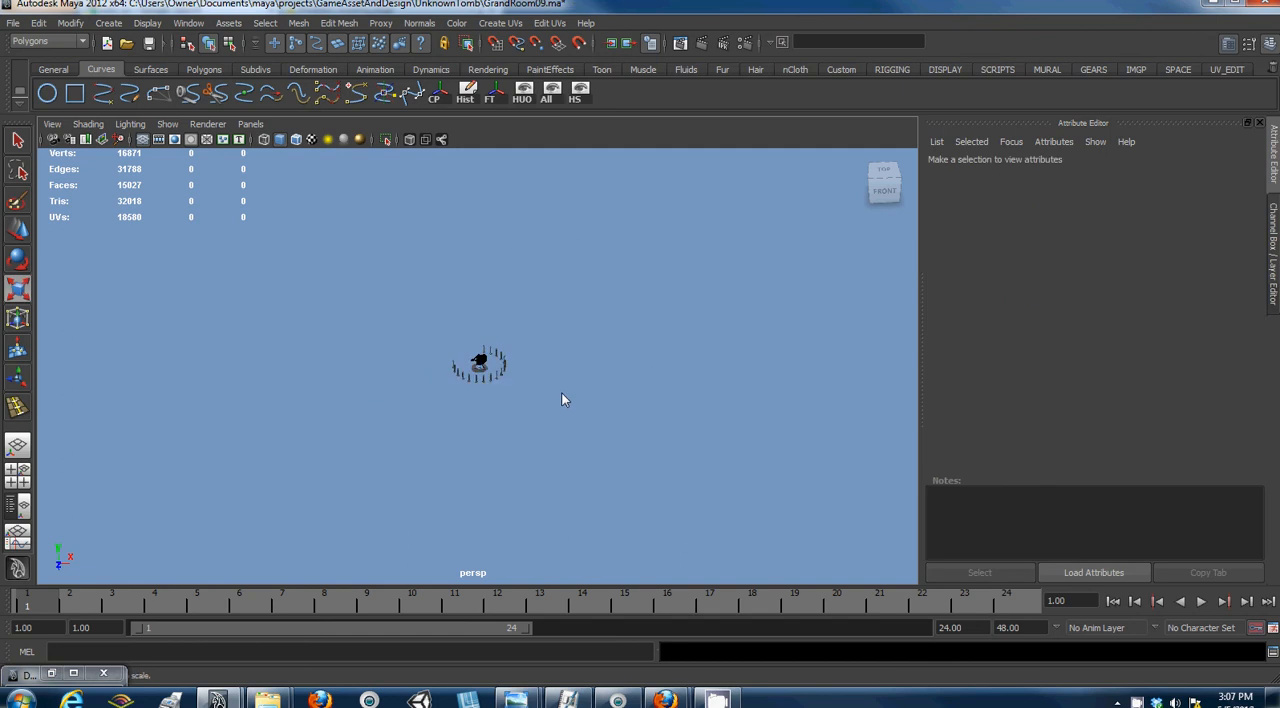
scroll(559, 392, up, 18)
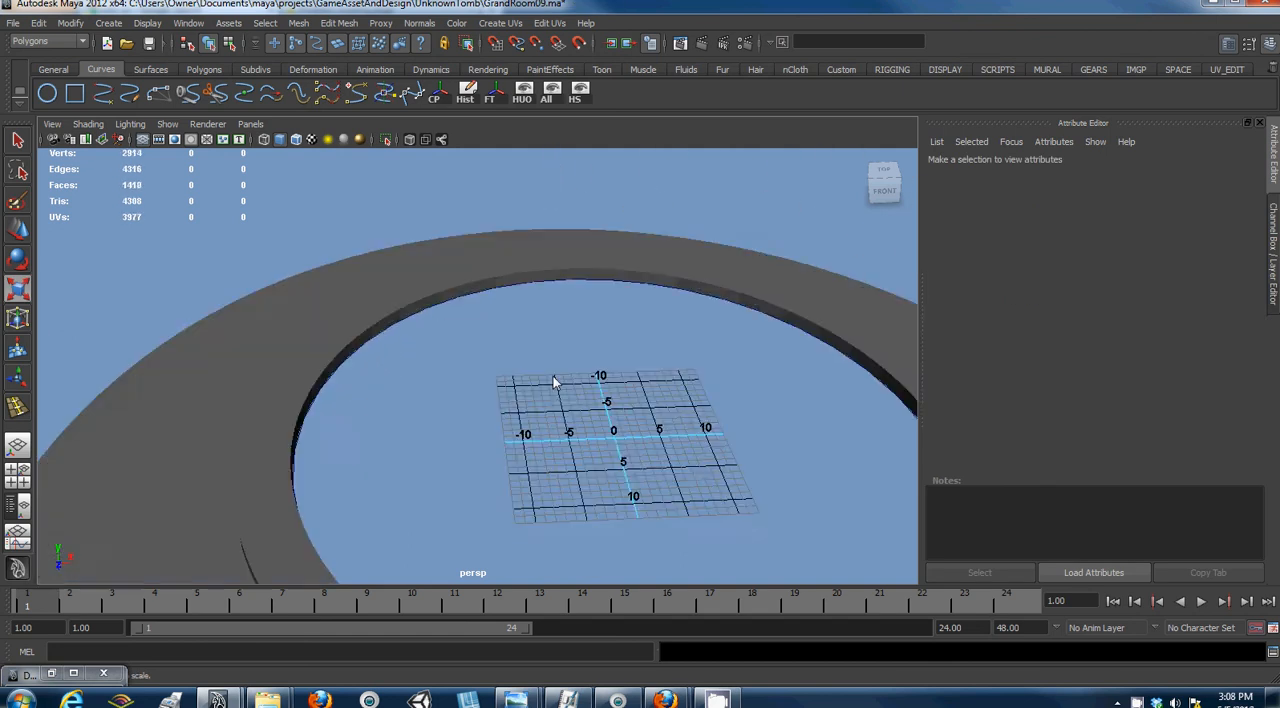
scroll(540, 349, down, 5)
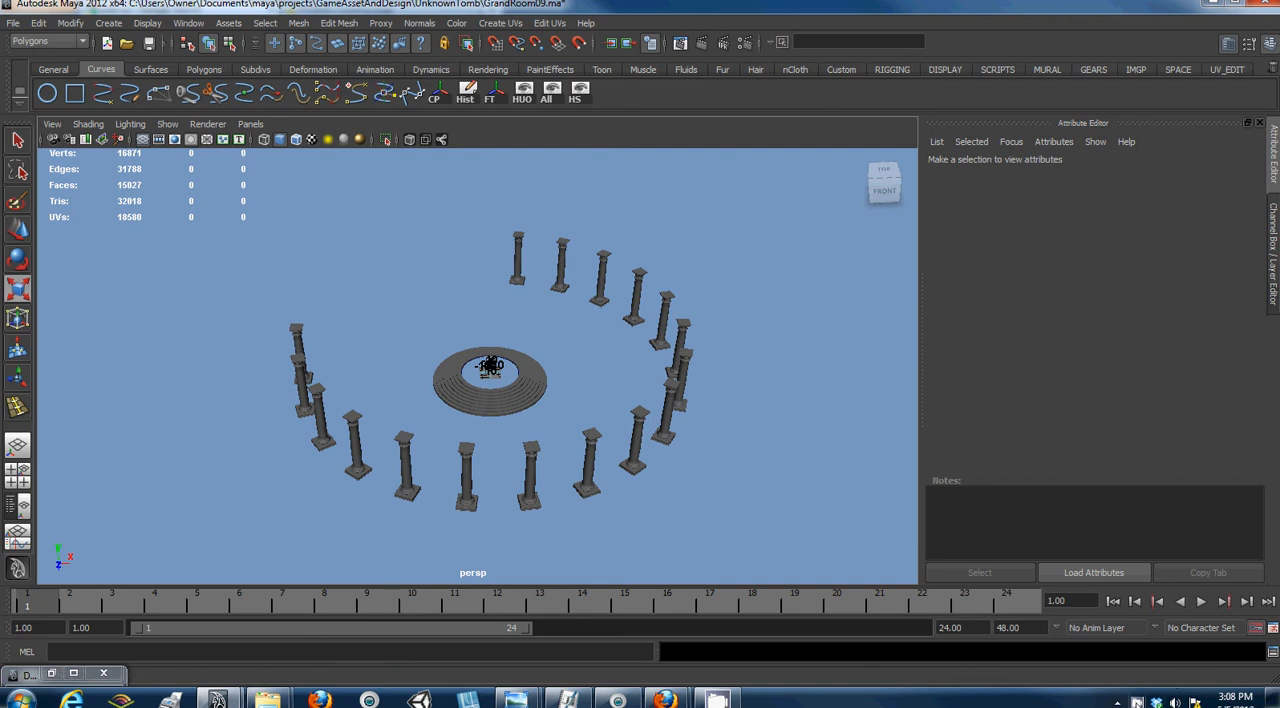
click(1137, 703)
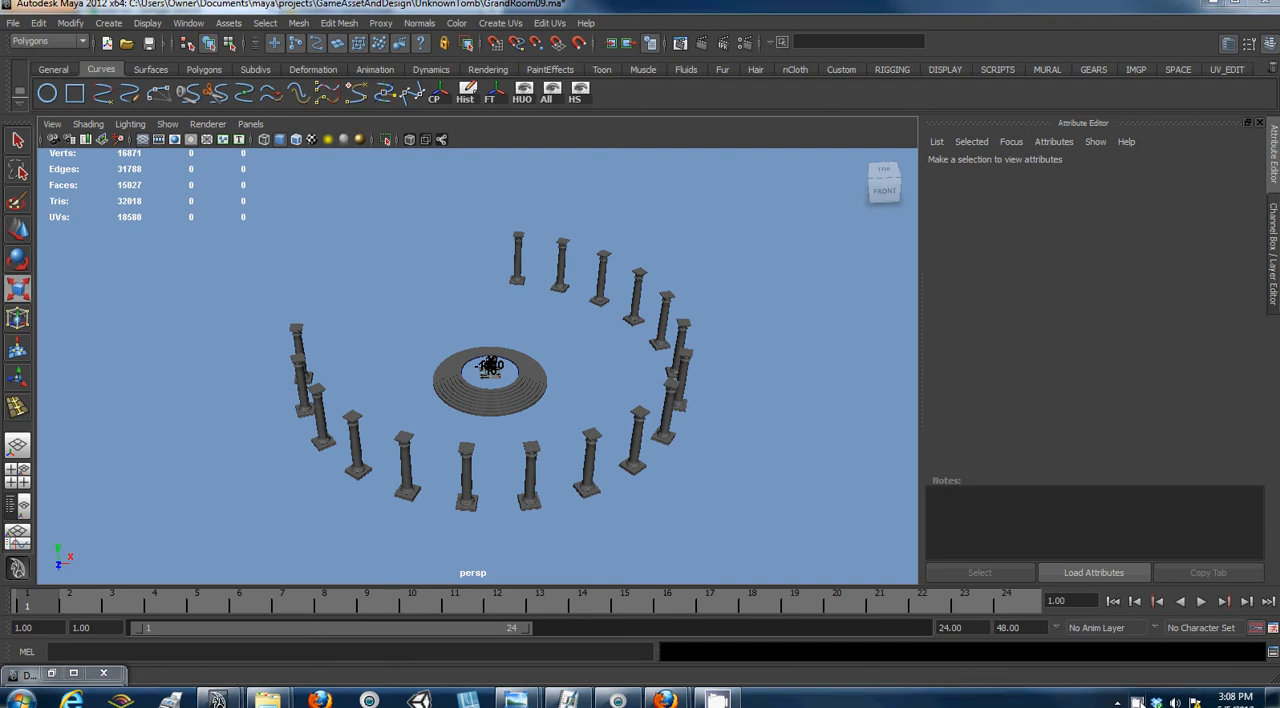